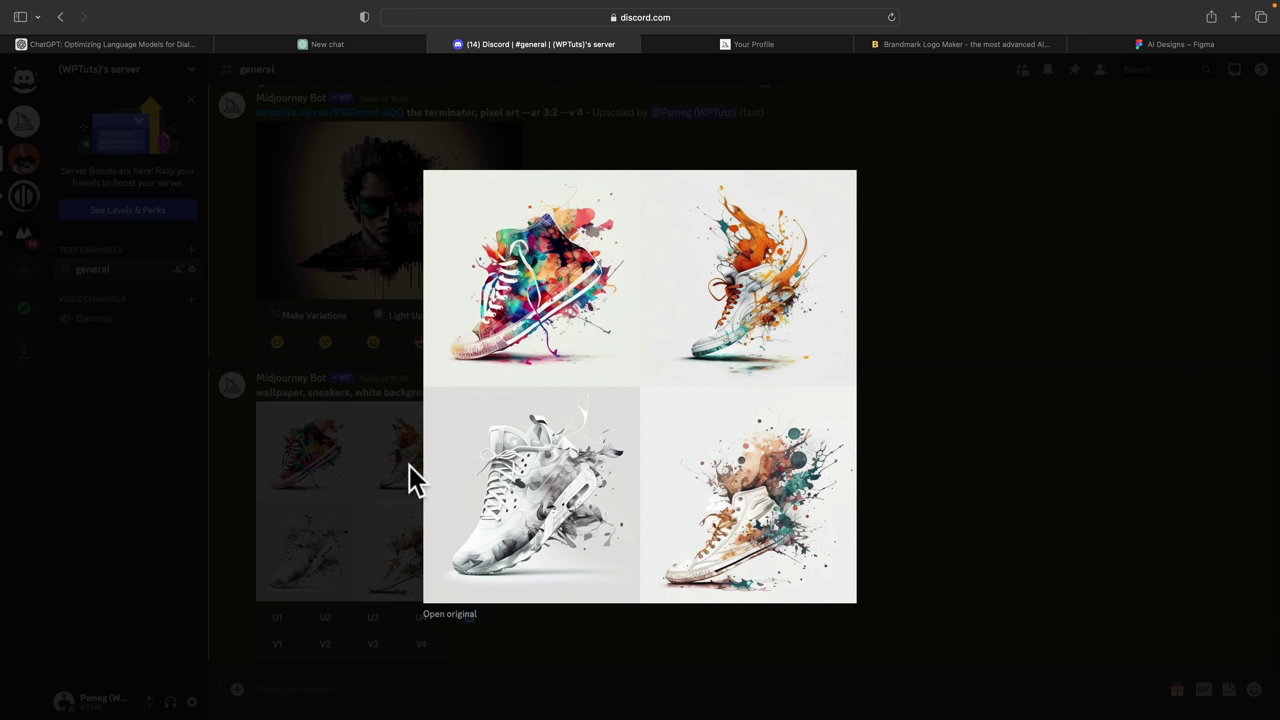
Step: Start a new /imagine command in the general channel using the copied prompt "wallpaper, sneakers, white background, --v 4"
{"action": "left_click", "coordinate": [233, 568]}
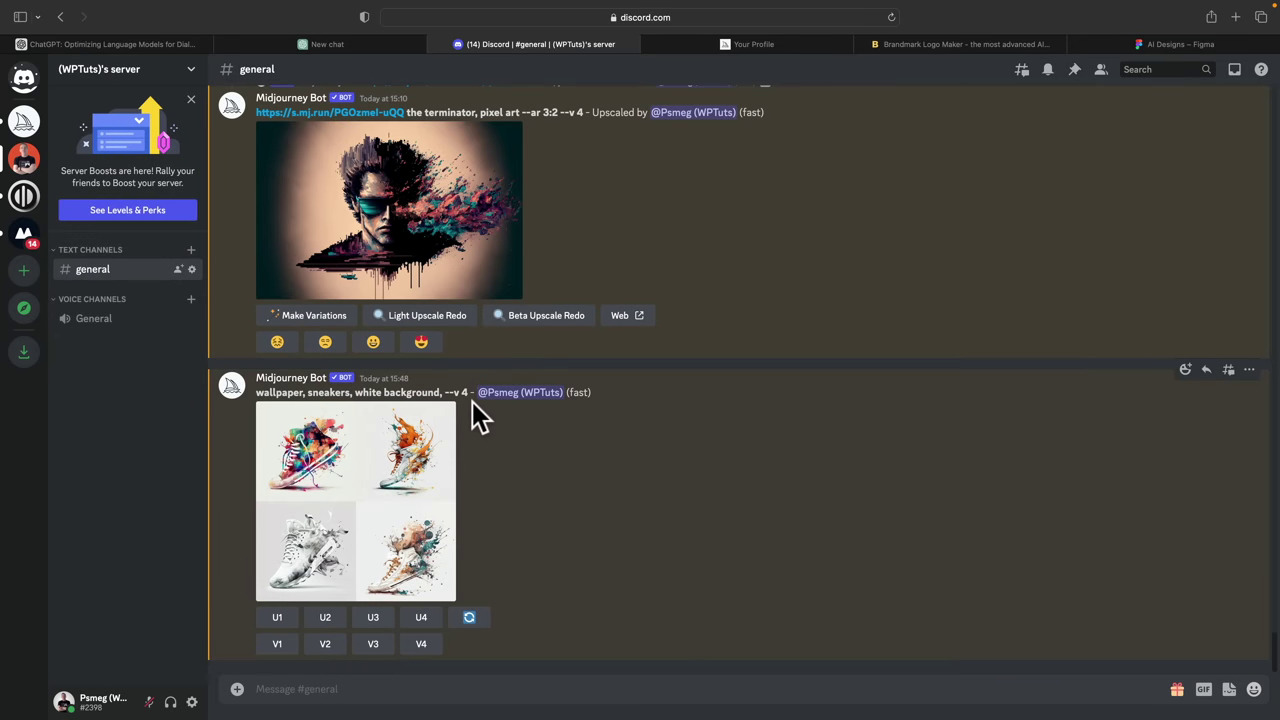
{"action": "left_click_drag", "start_coordinate": [467, 393], "coordinate": [262, 392]}
{"action": "key", "text": "super+c"}
{"action": "left_click", "coordinate": [280, 690]}
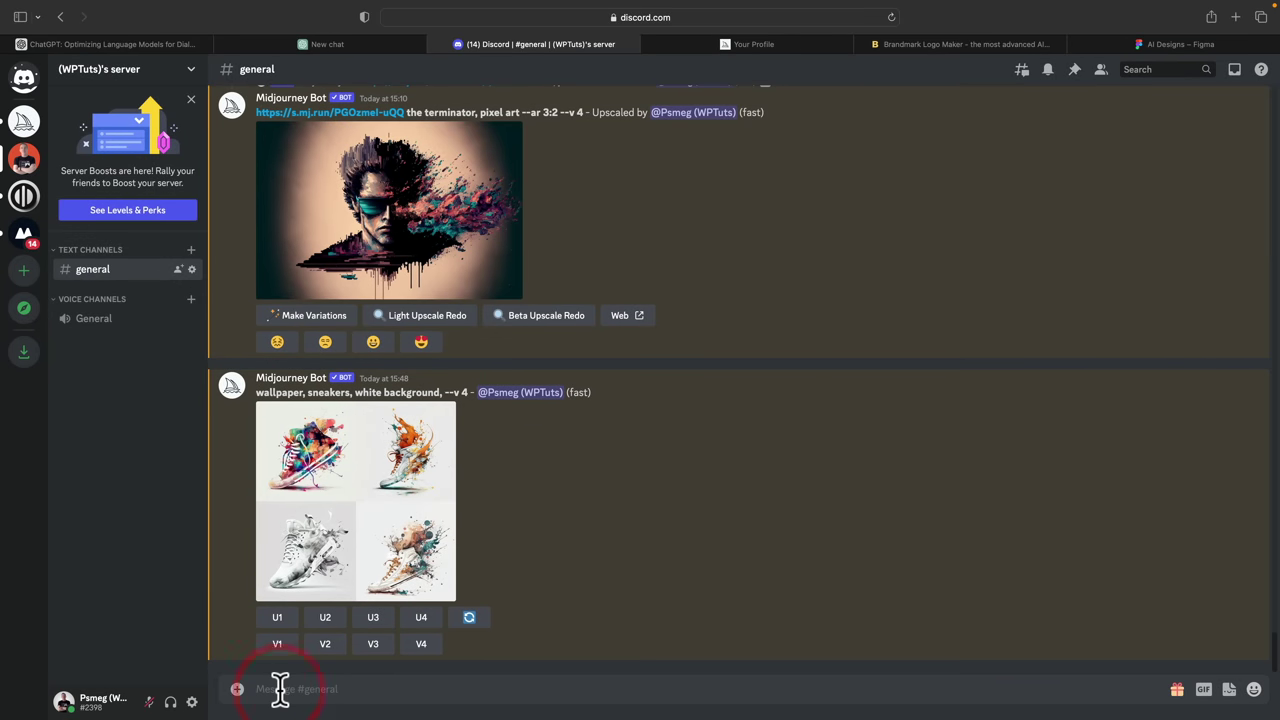
{"action": "type", "text": "/imagine"}
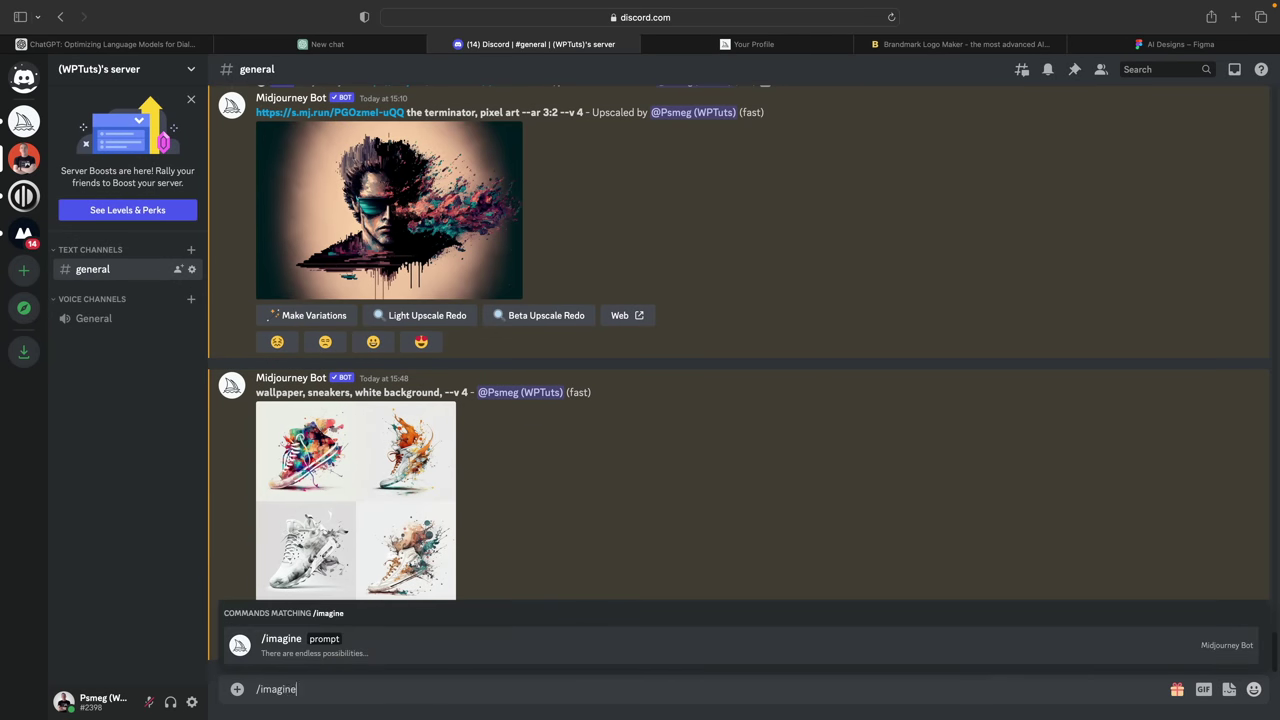
{"action": "key", "text": "Tab"}
{"action": "key", "text": "super+v"}
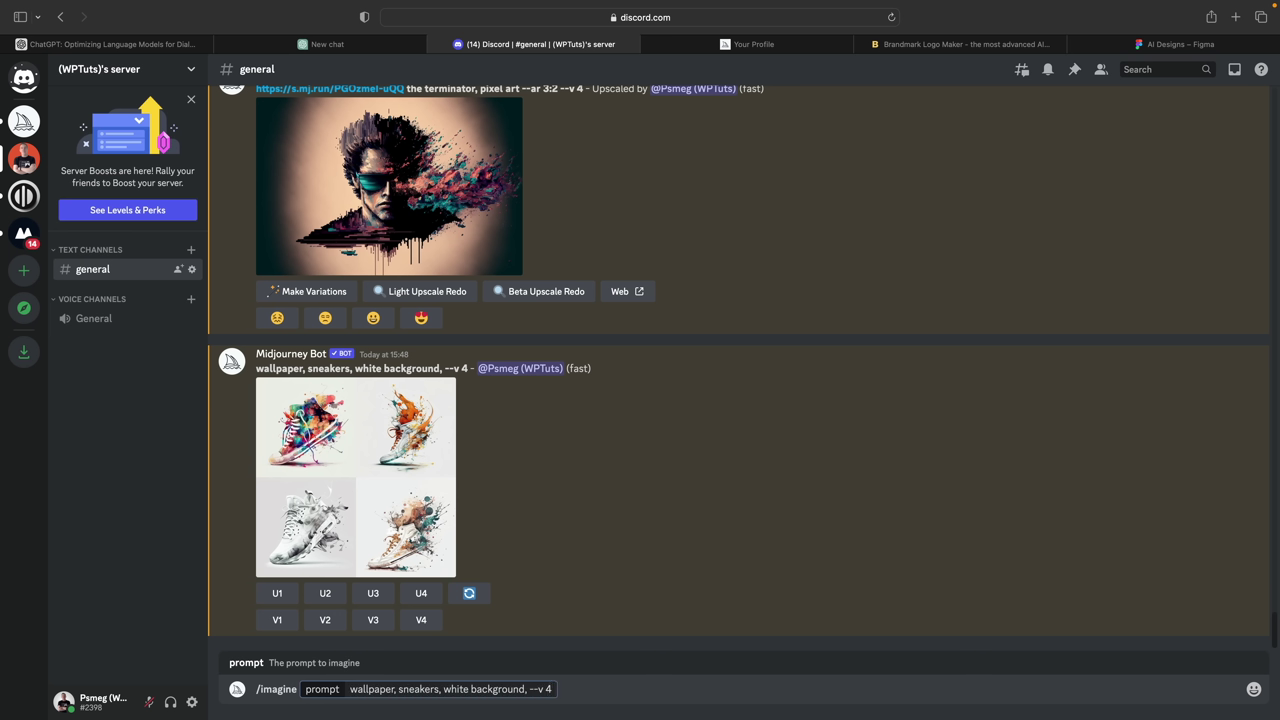
Step: Replace "sneakers" with "running shoes" in the prompt and submit it for generation
{"action": "double_click", "coordinate": [419, 689]}
{"action": "type", "text": "running shie"}
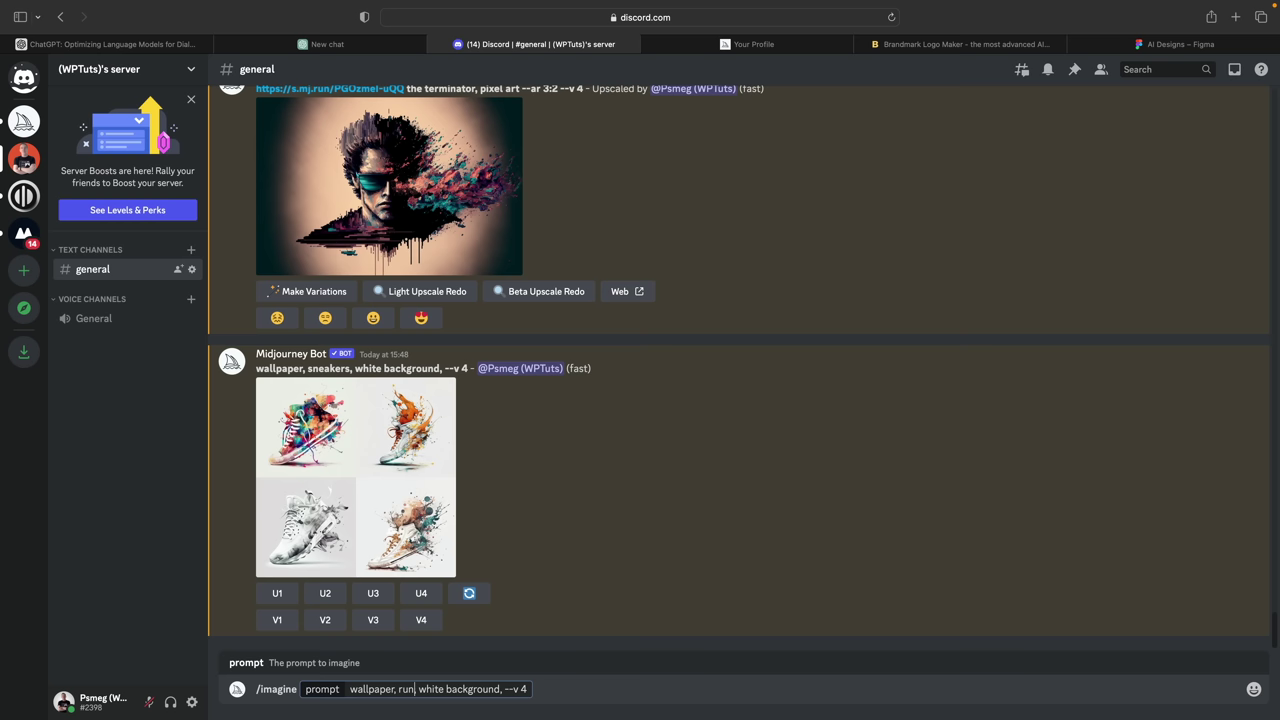
{"action": "key", "text": "BackSpace"}
{"action": "key", "text": "BackSpace"}
{"action": "type", "text": "oes"}
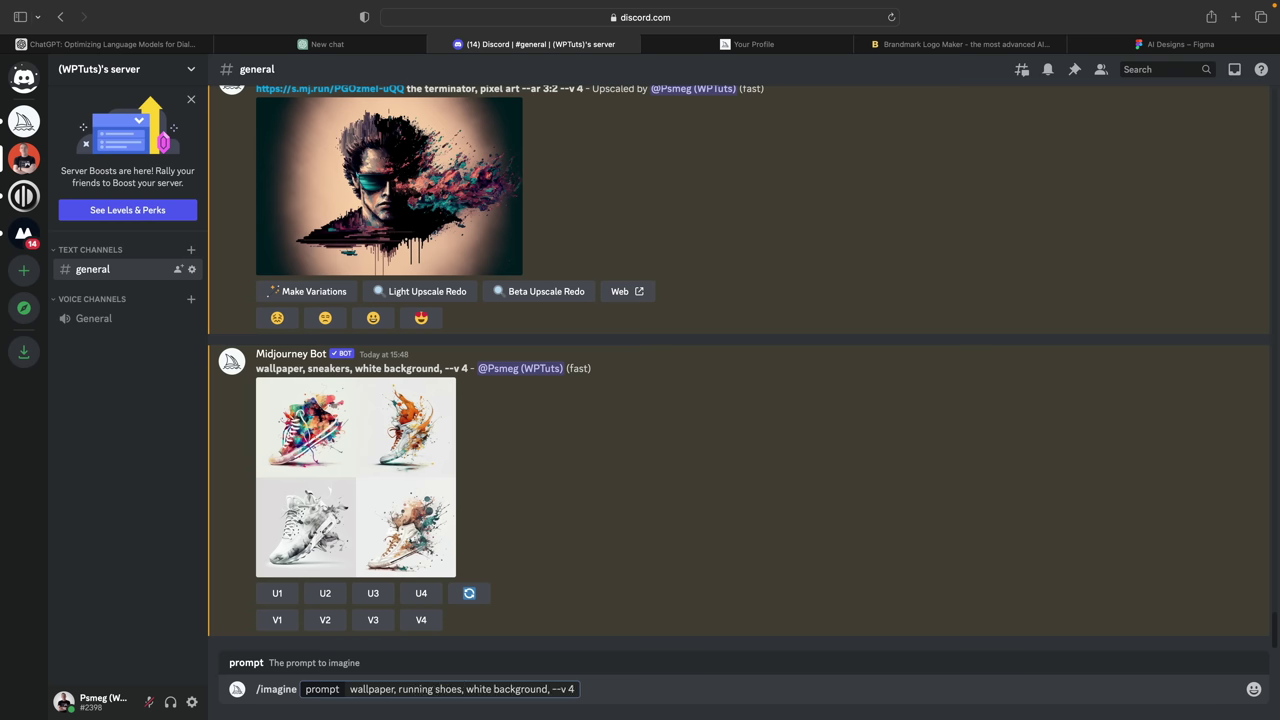
{"action": "key", "text": "Return"}
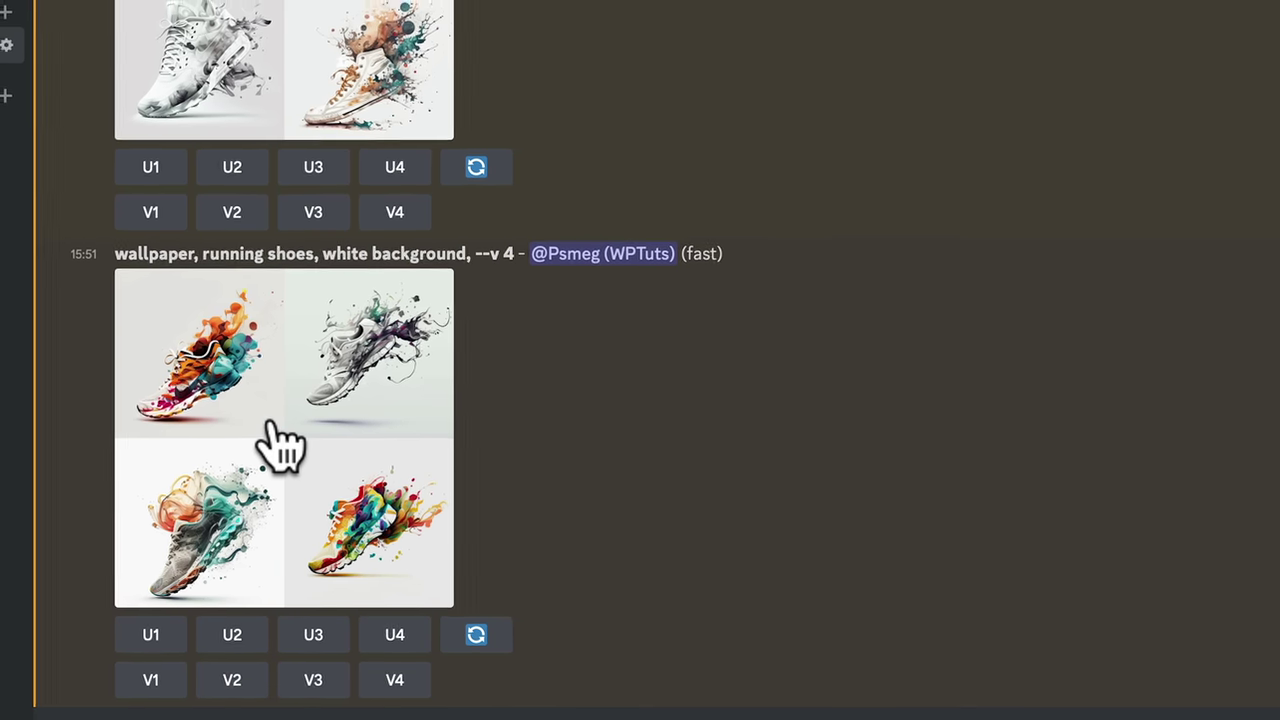
Step: Enlarge the running shoes image grid to inspect it, and upscale the first image
{"action": "left_click", "coordinate": [275, 440]}
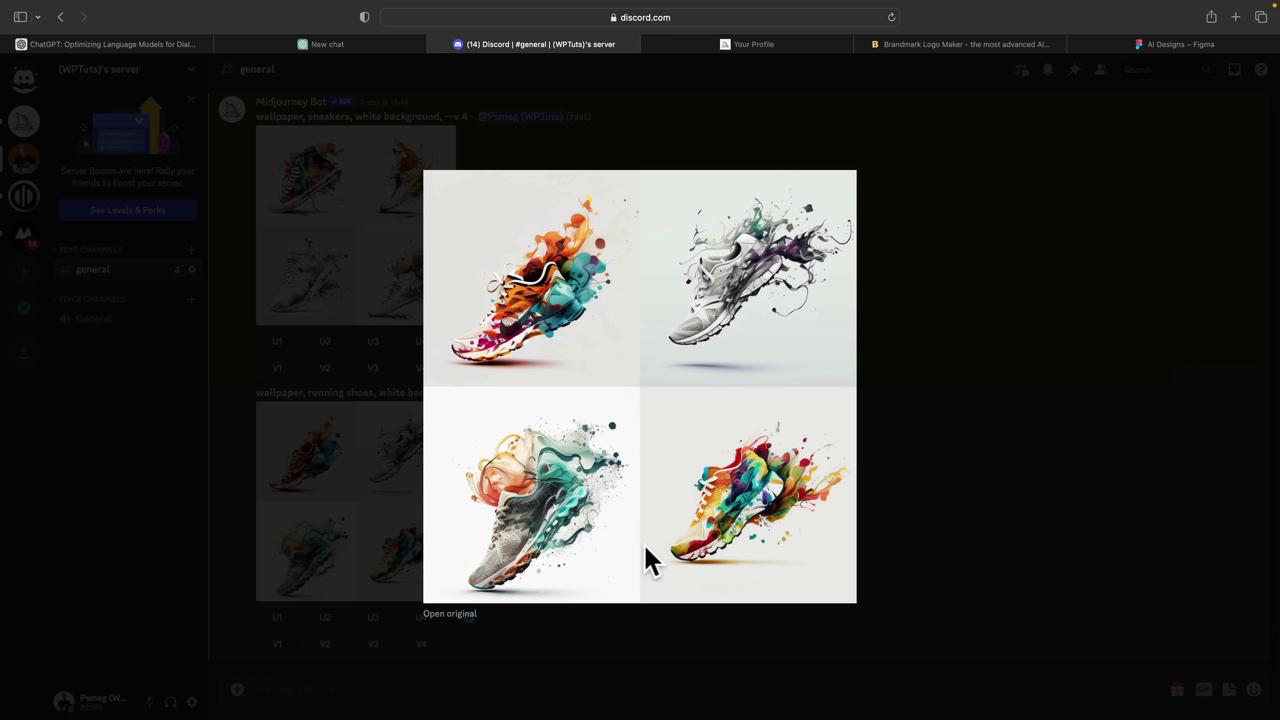
{"action": "left_click", "coordinate": [498, 632]}
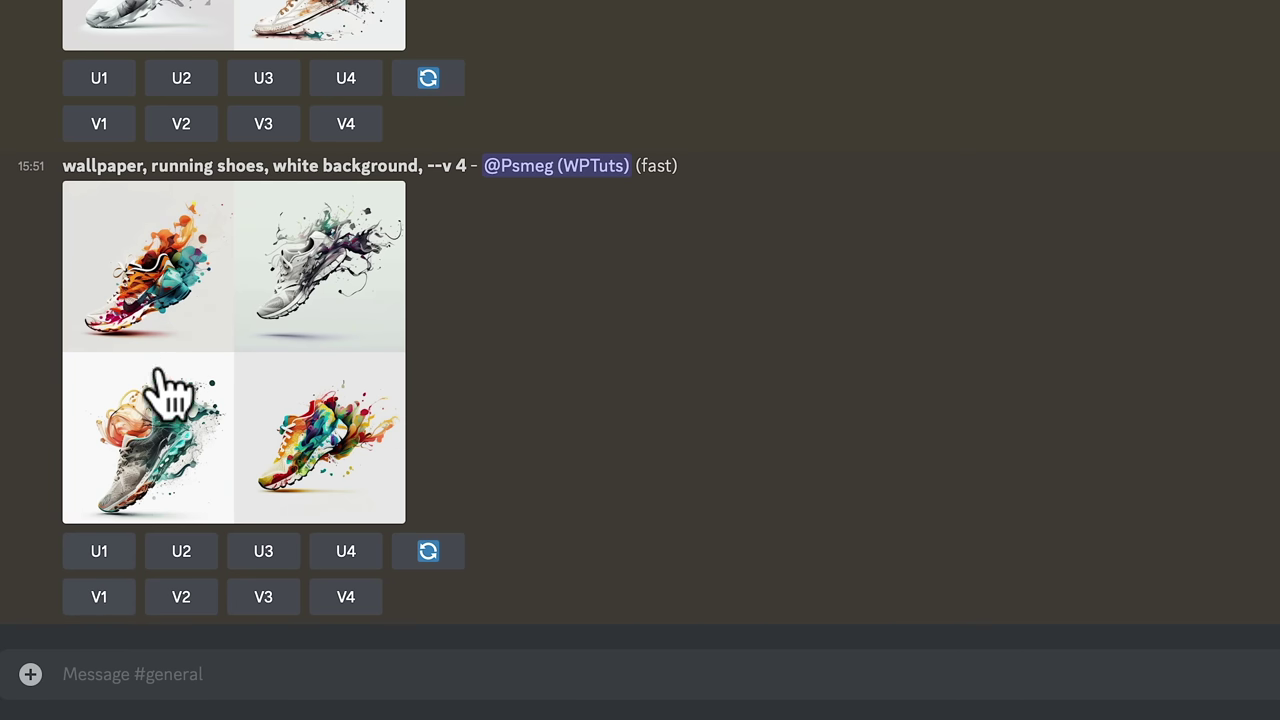
{"action": "left_click", "coordinate": [100, 555]}
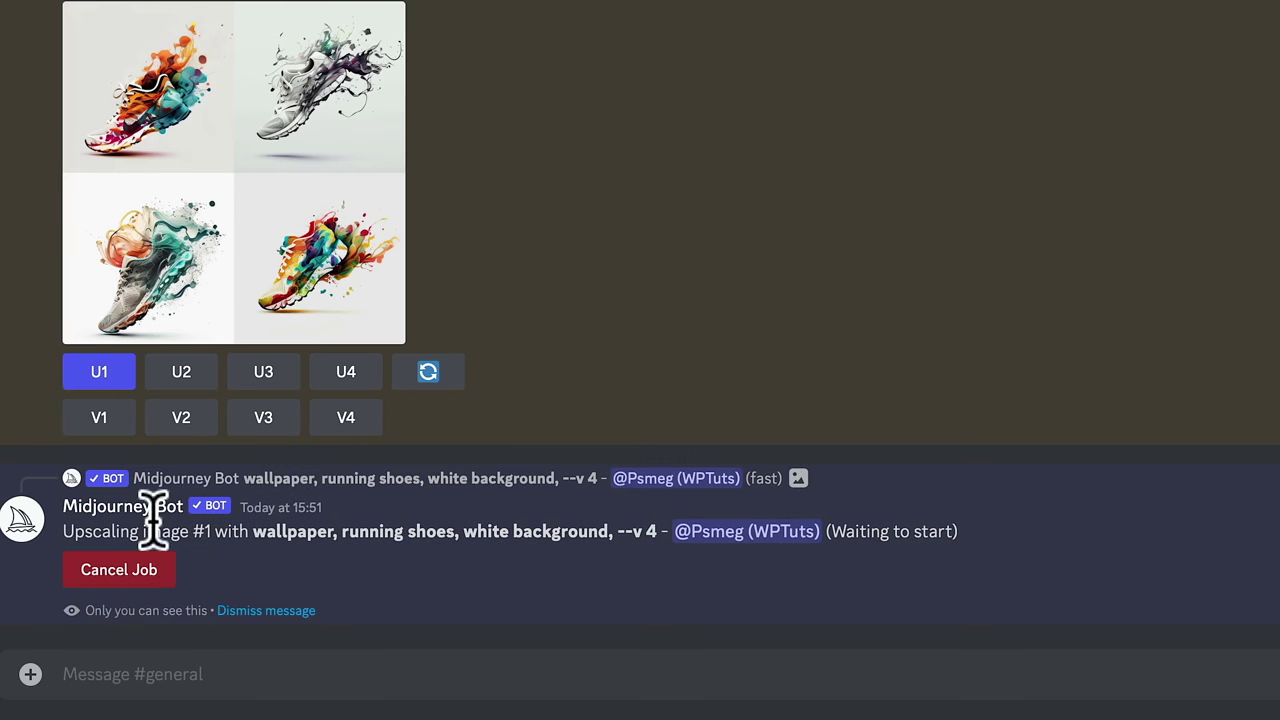
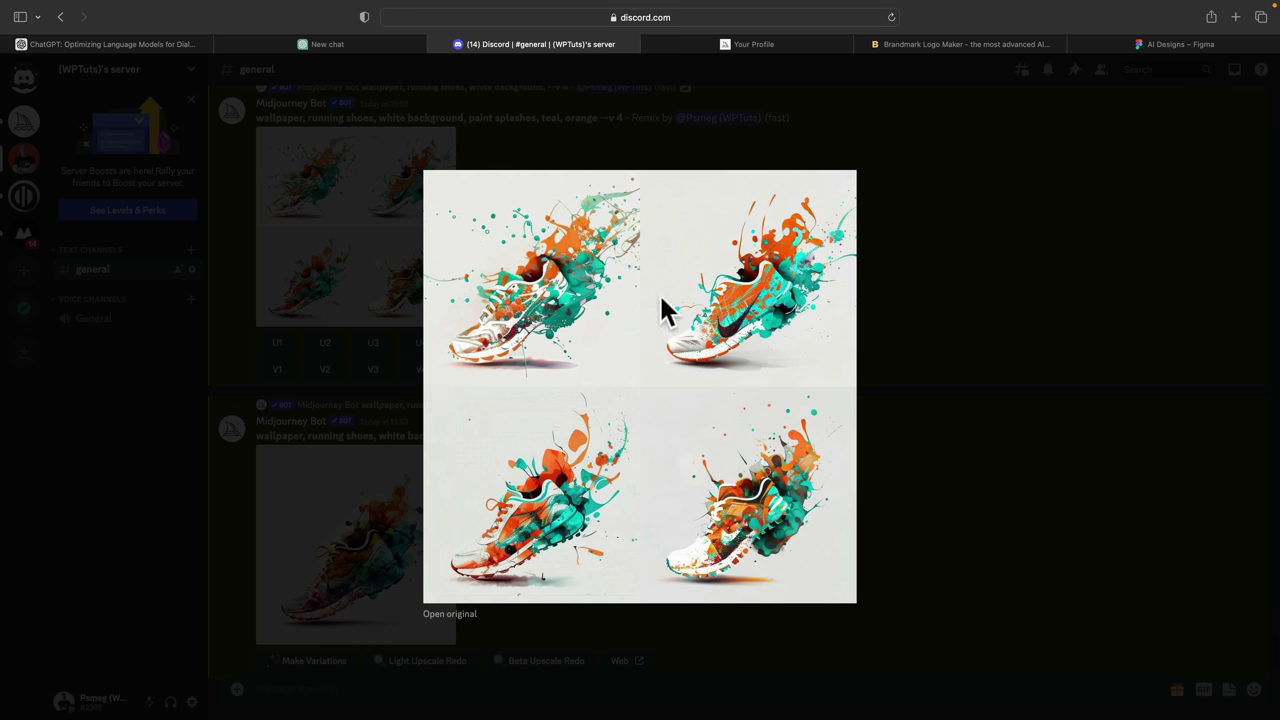
Step: Close the variations preview and view the upscaled running shoe image at its original size
{"action": "left_click", "coordinate": [884, 408]}
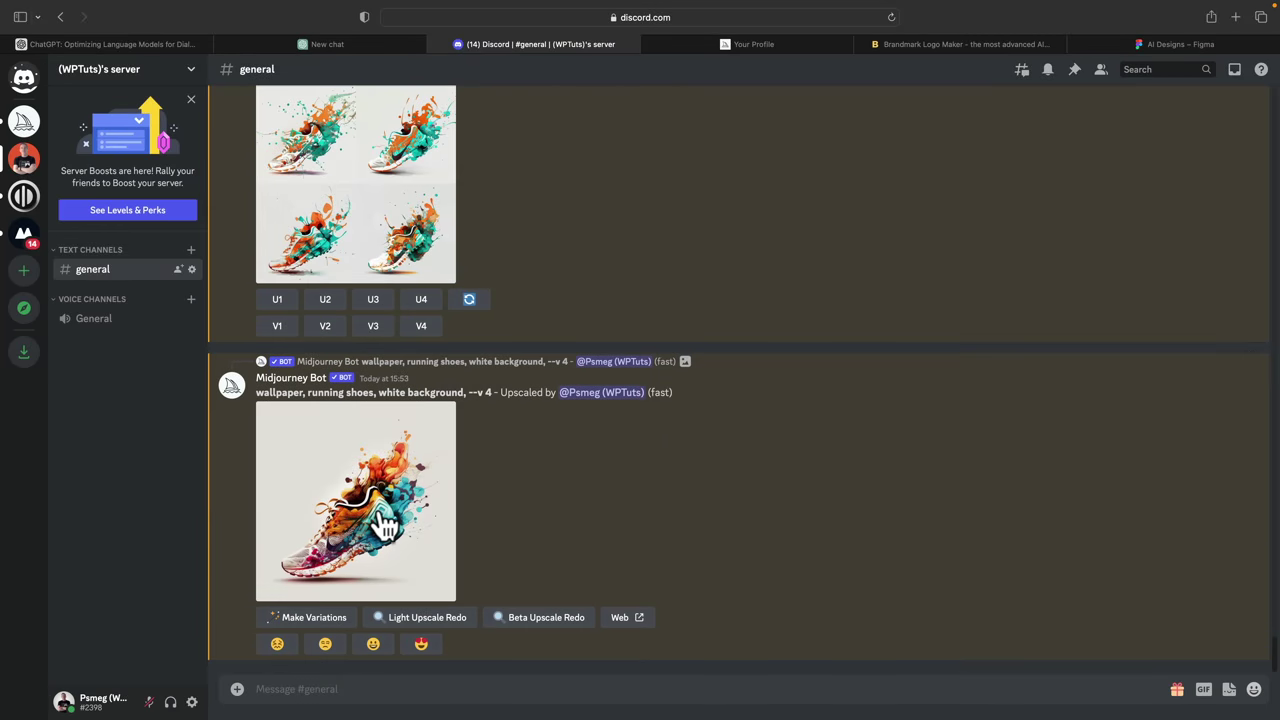
{"action": "left_click", "coordinate": [382, 522]}
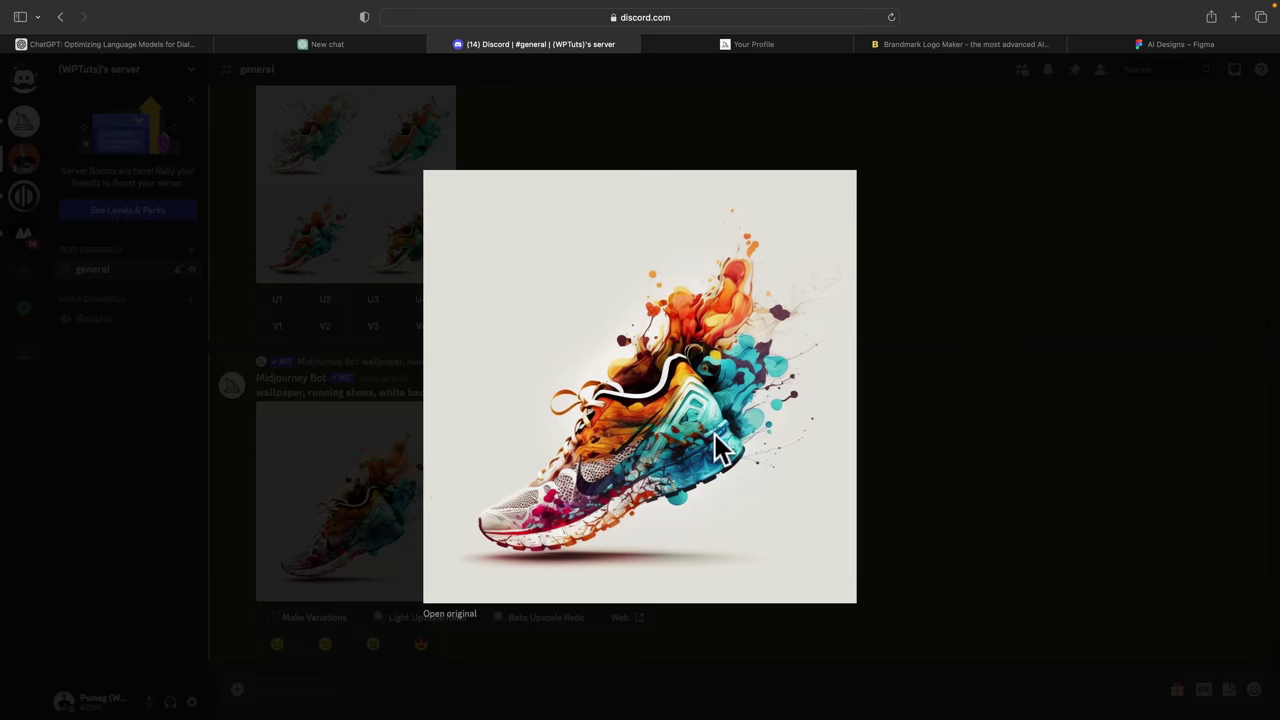
{"action": "left_click", "coordinate": [450, 614]}
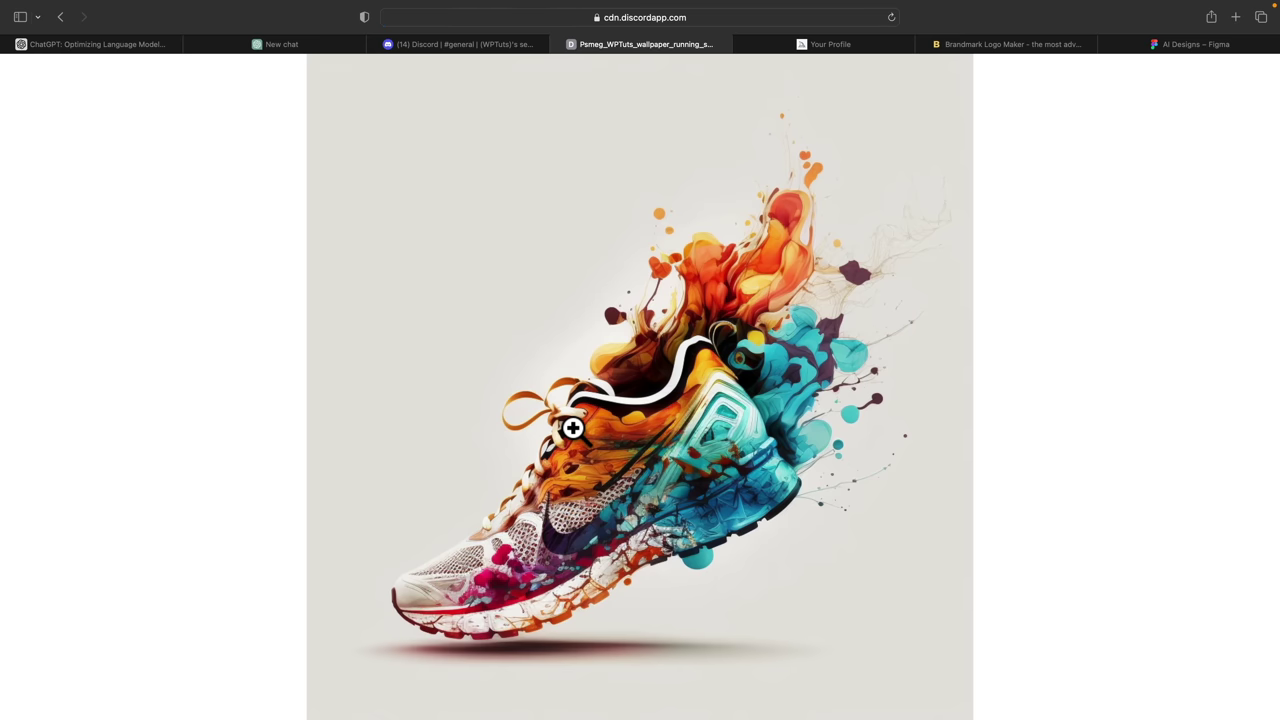
{"action": "left_click", "coordinate": [572, 427]}
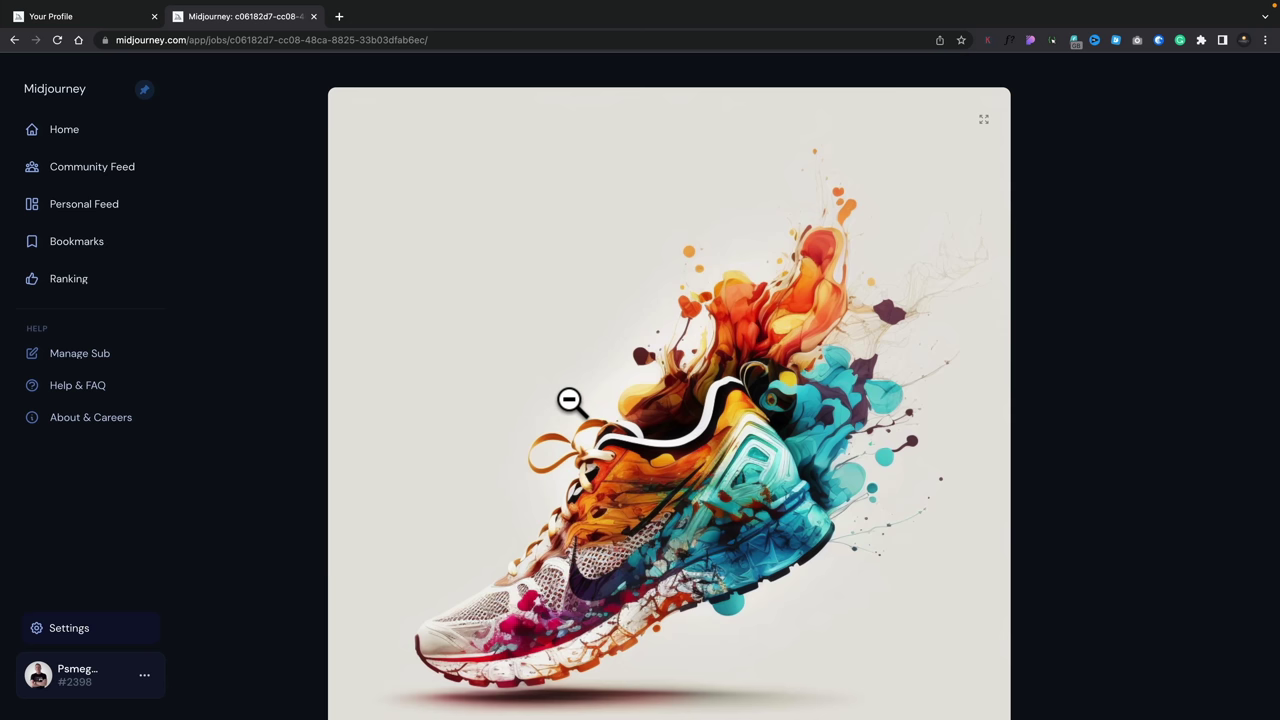
Step: Save the upscaled running shoe image from the Midjourney page into Eagle's AI Generated Images folder
{"action": "left_click_drag", "start_coordinate": [569, 400], "coordinate": [717, 330]}
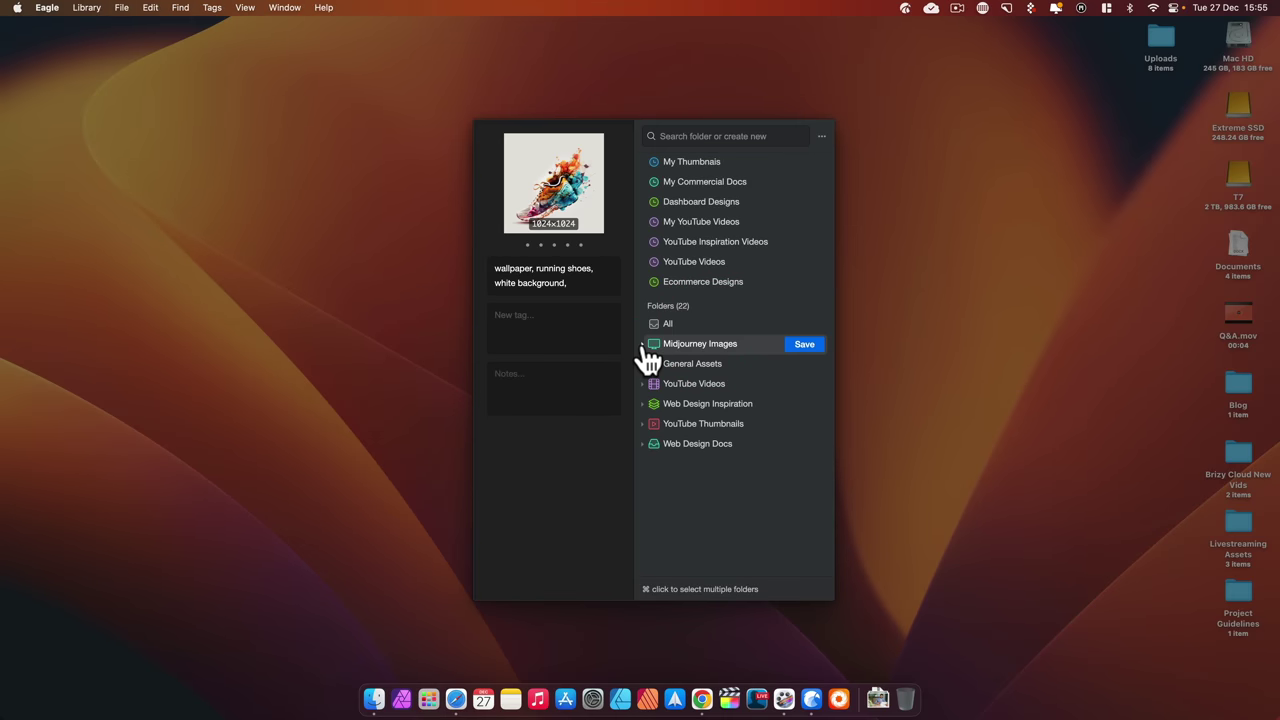
{"action": "left_click", "coordinate": [643, 344]}
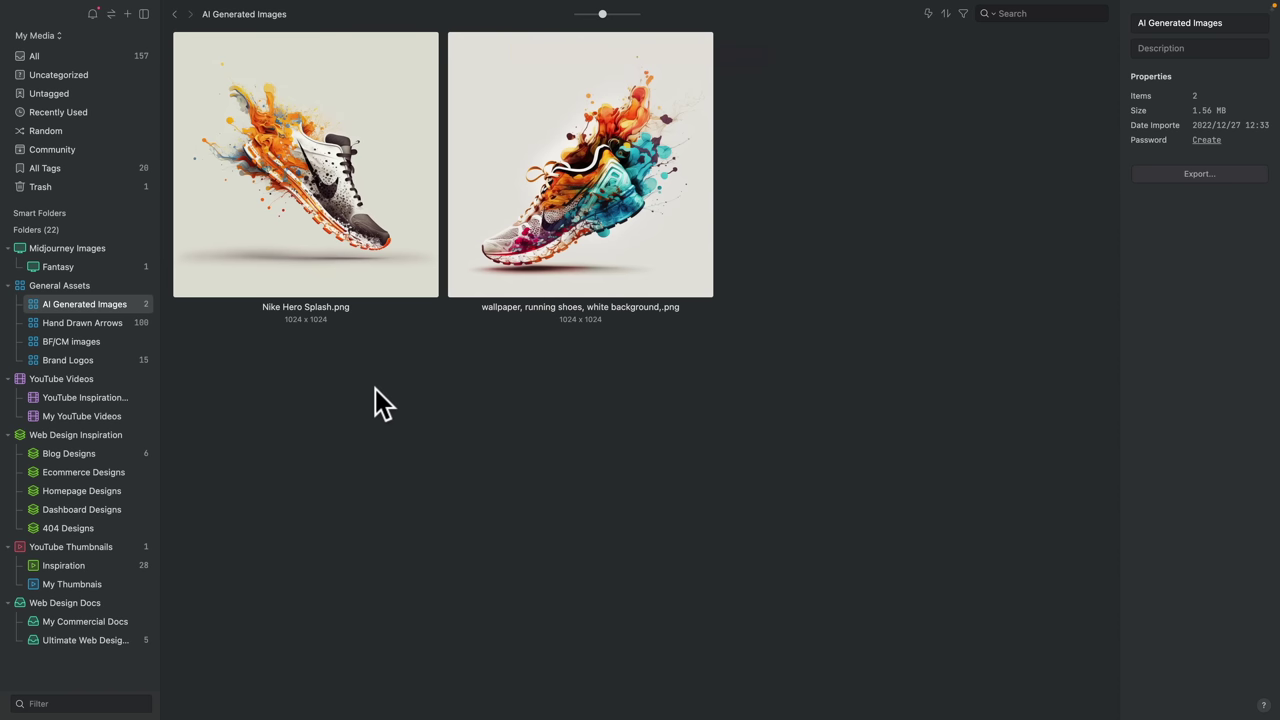
{"action": "mouse_move", "coordinate": [326, 205]}
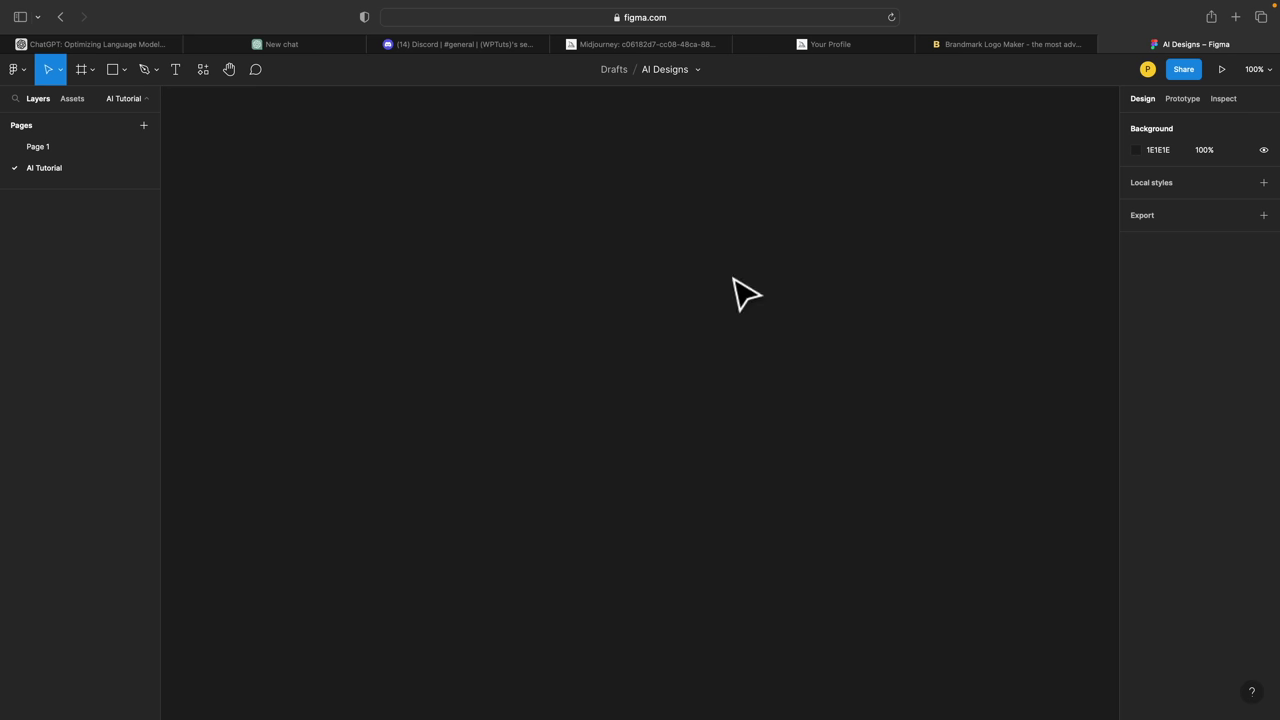
Step: Create a 1440 × 1024 Desktop frame on the AI Tutorial page of the Figma file
{"action": "key", "text": "f"}
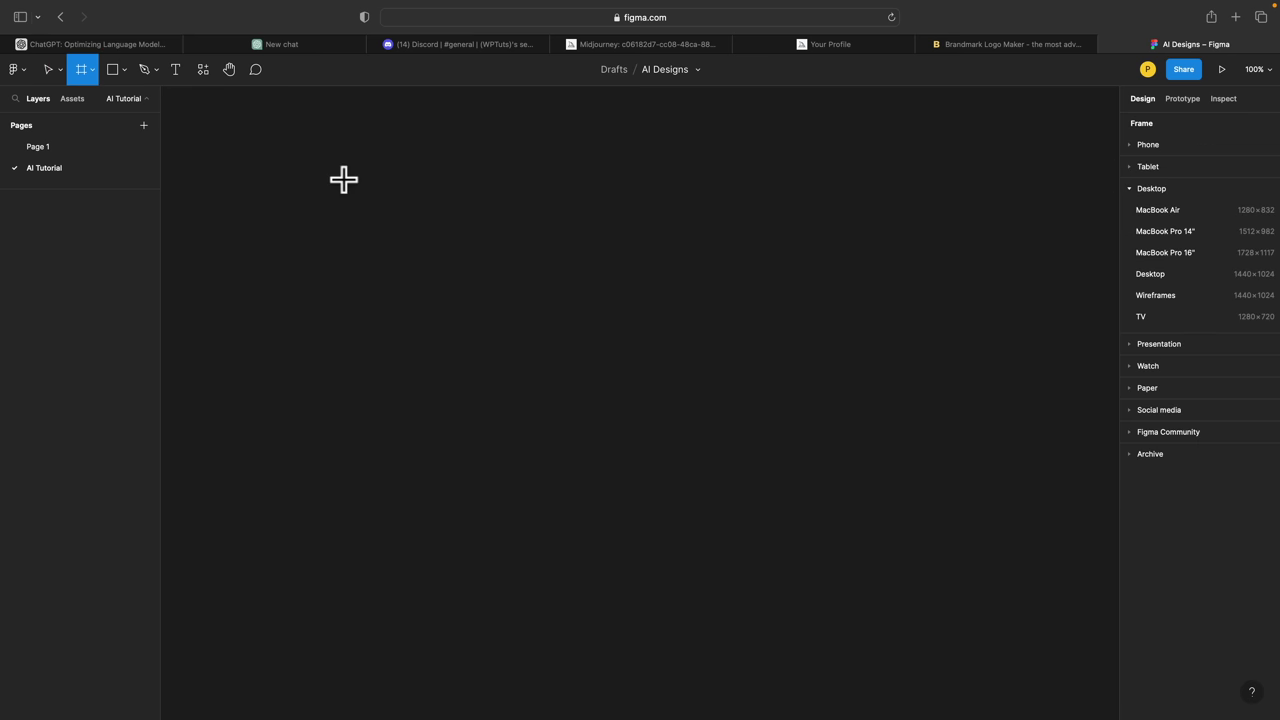
{"action": "left_click", "coordinate": [1166, 272]}
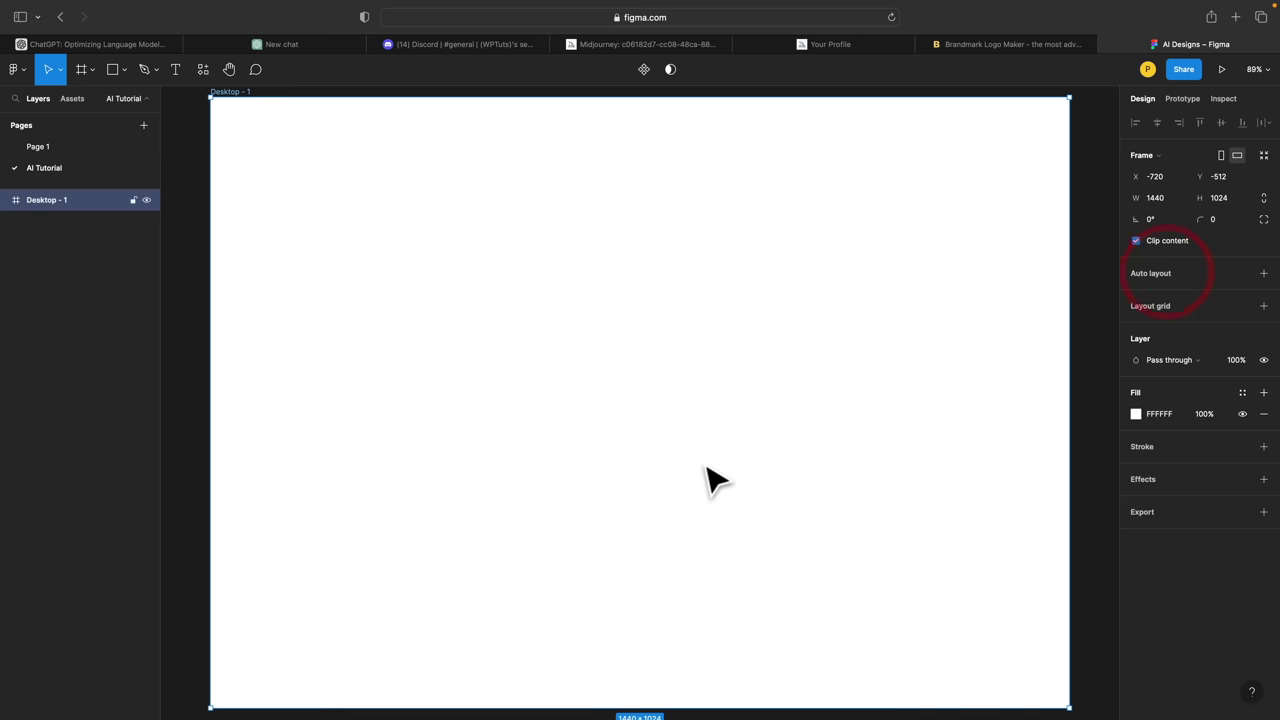
{"action": "scroll", "coordinate": [512, 398], "scroll_direction": "down", "scroll_amount": 4}
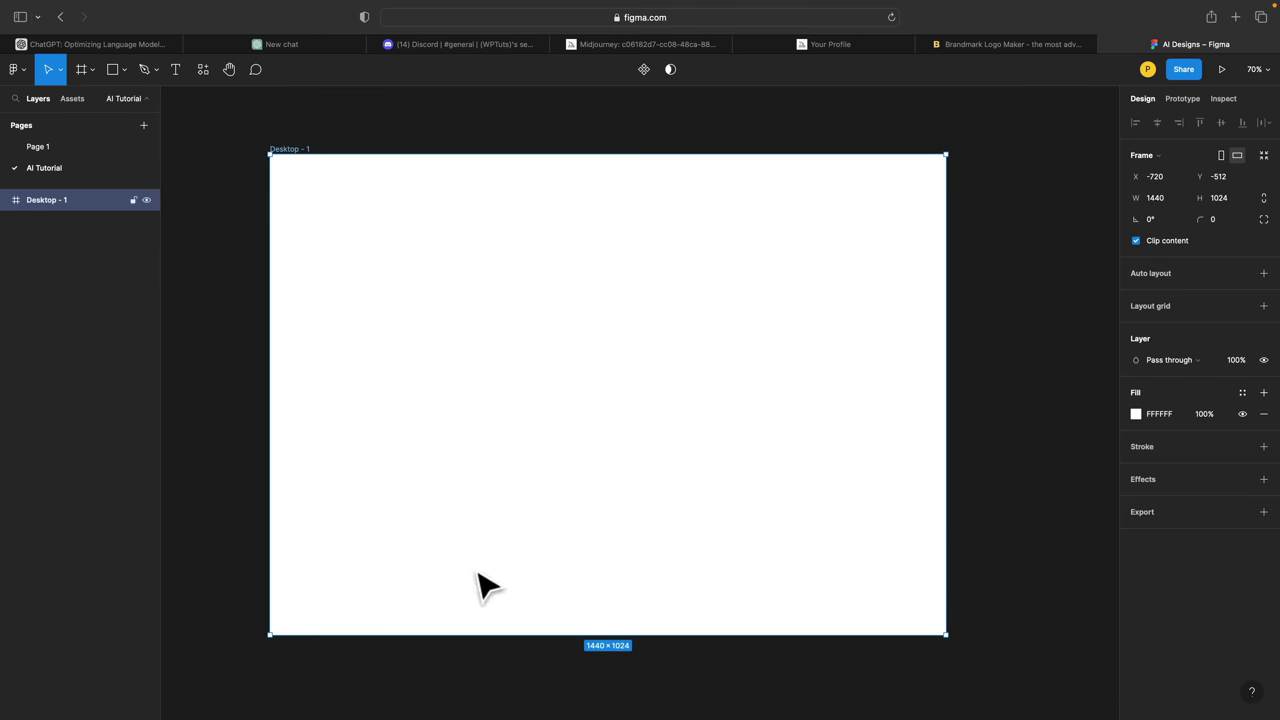
Step: Bring the running shoe image from Eagle into the Desktop frame, resize it to about 745 × 799 and align it to the frame's upper-right area
{"action": "key", "text": "ctrl+Right"}
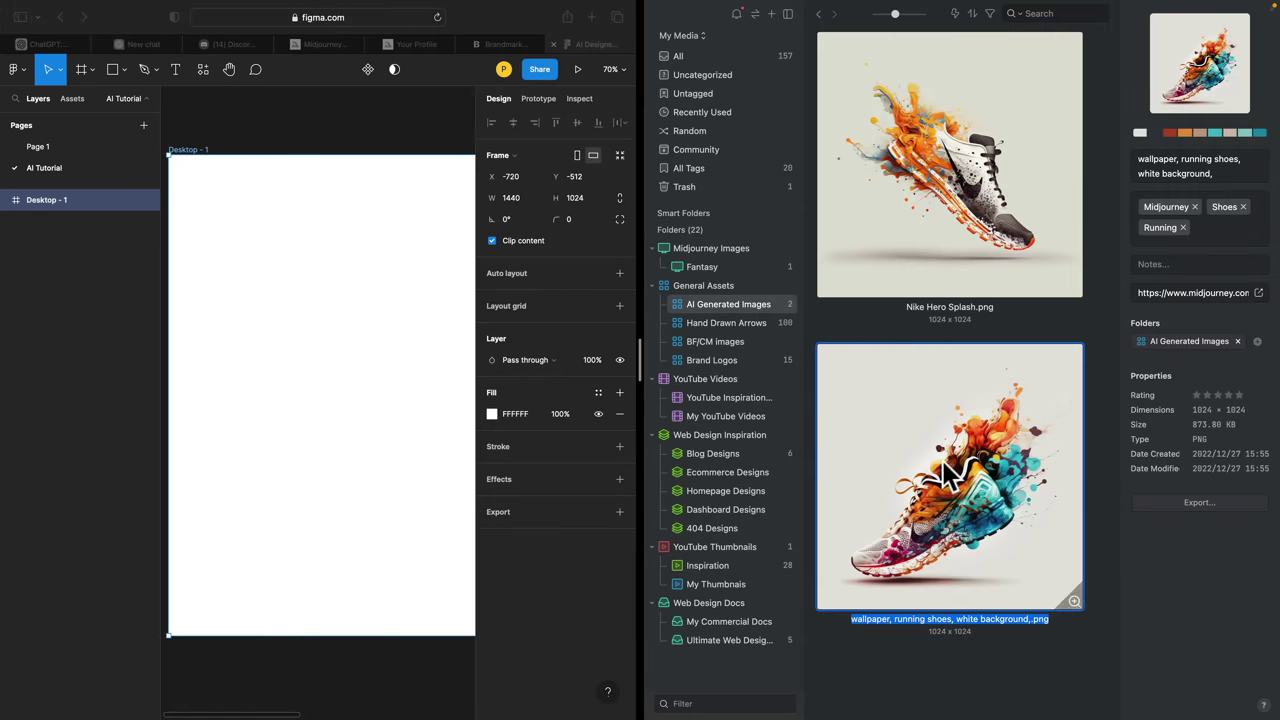
{"action": "left_click_drag", "start_coordinate": [1010, 397], "coordinate": [251, 341]}
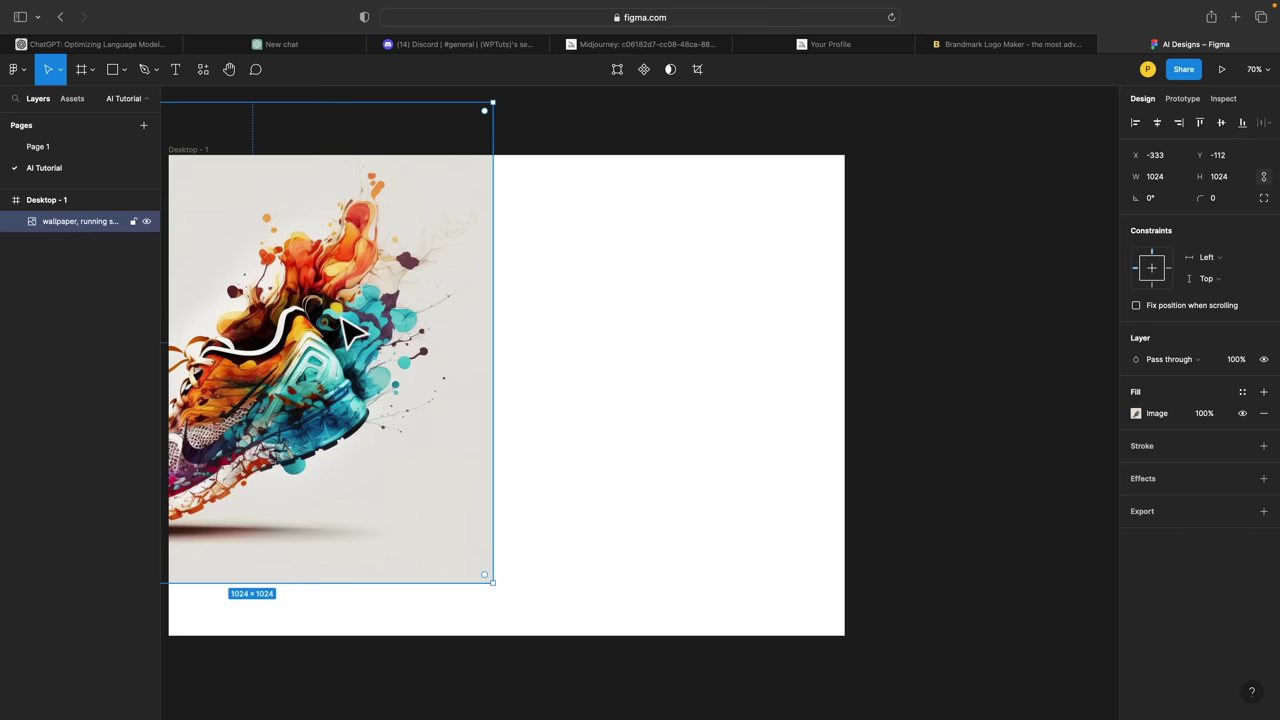
{"action": "left_click_drag", "start_coordinate": [350, 333], "coordinate": [696, 373]}
{"action": "left_click_drag", "start_coordinate": [362, 620], "coordinate": [489, 517]}
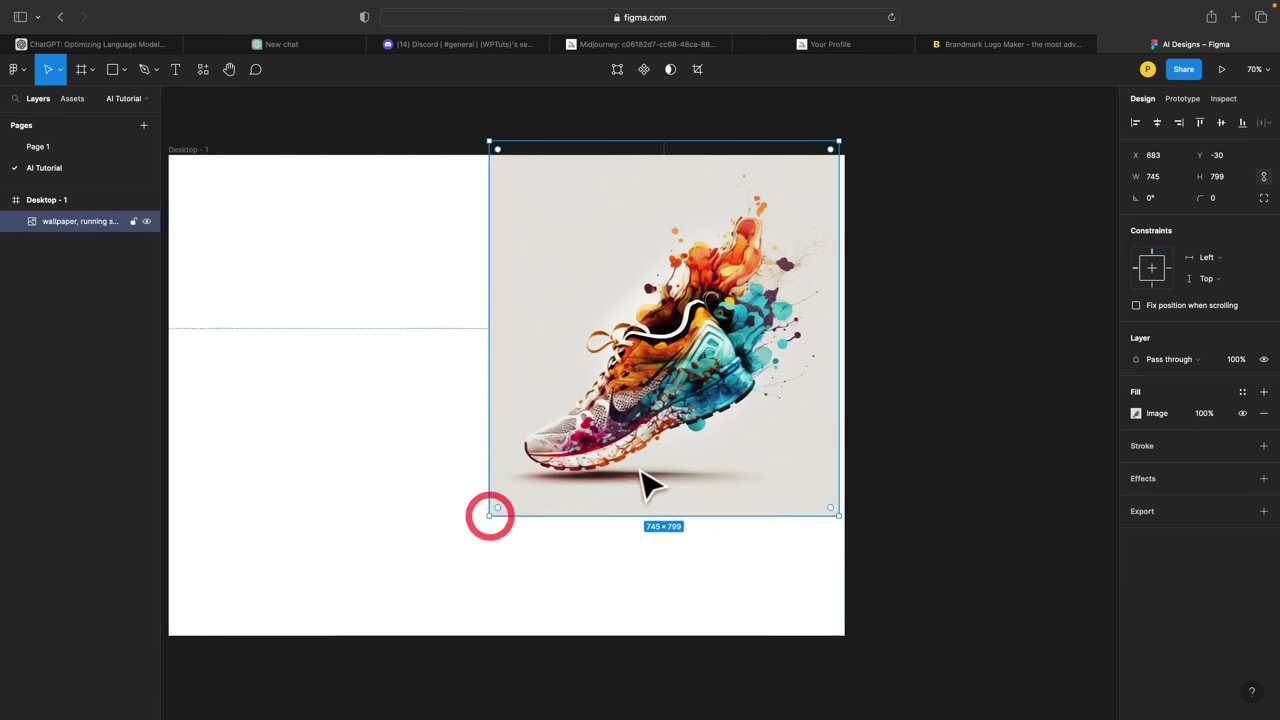
{"action": "left_click", "coordinate": [614, 445]}
{"action": "scroll", "coordinate": [391, 466], "scroll_direction": "left", "scroll_amount": 2}
{"action": "scroll", "coordinate": [391, 466], "scroll_direction": "left", "scroll_amount": 1}
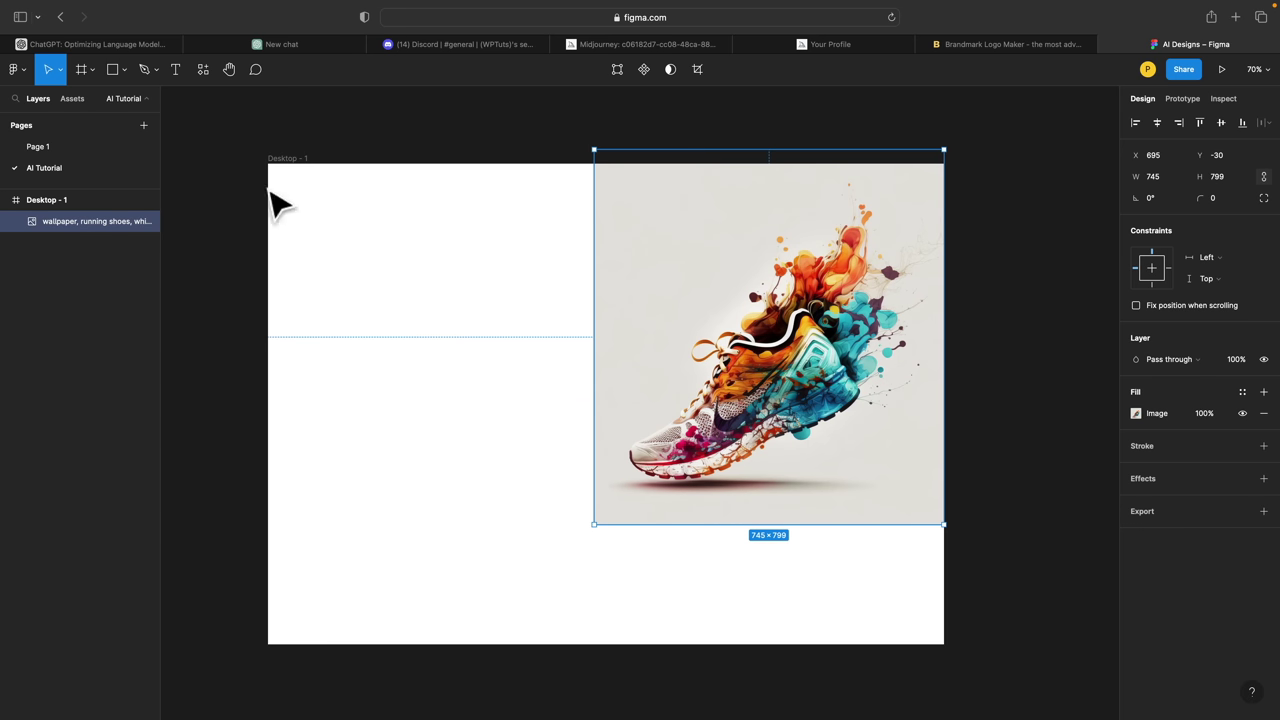
Step: Draw a rectangle of about 1440 × 769 across the upper part of the frame and place it behind the shoe image
{"action": "left_click", "coordinate": [113, 70]}
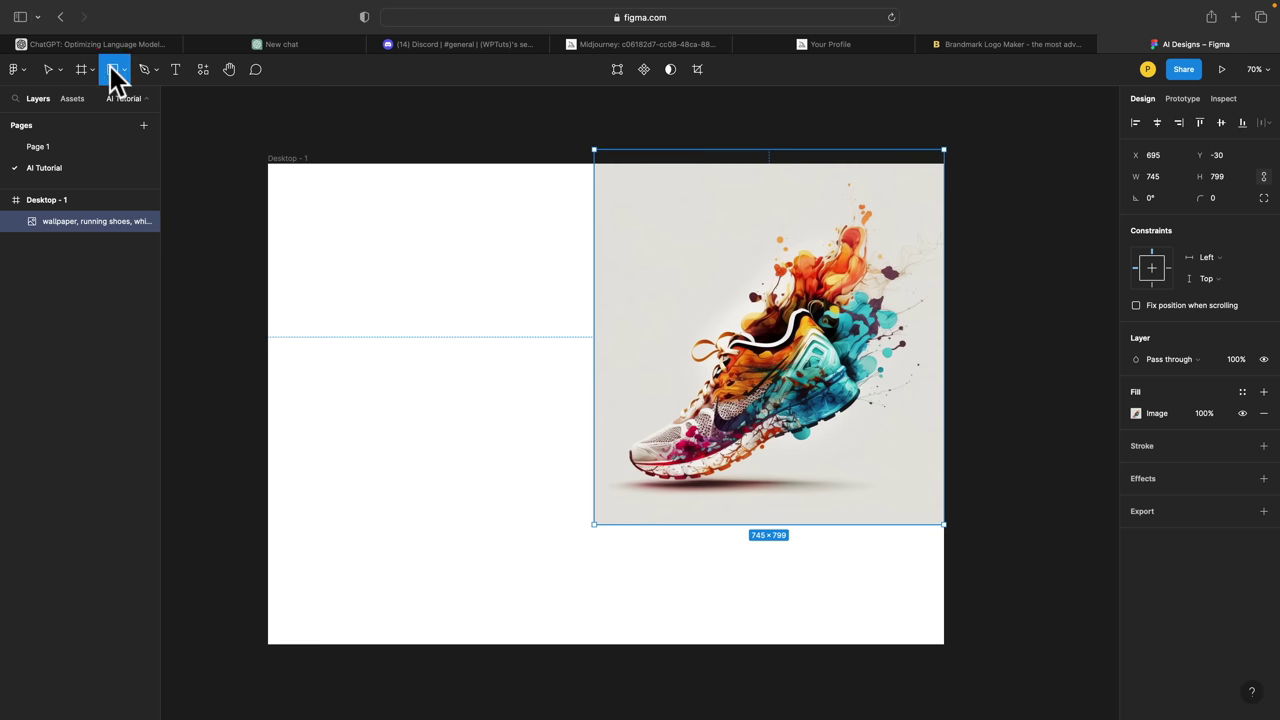
{"action": "left_click", "coordinate": [276, 170]}
{"action": "left_click_drag", "start_coordinate": [280, 171], "coordinate": [940, 527]}
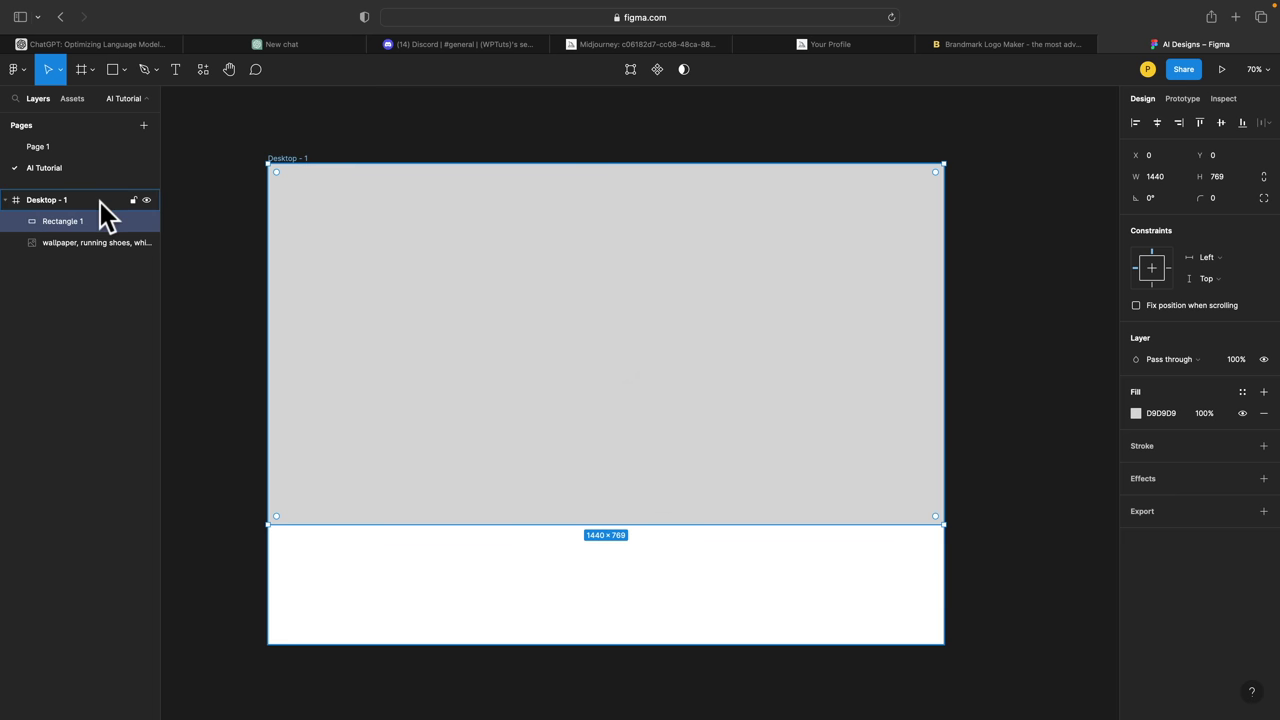
{"action": "left_click_drag", "start_coordinate": [74, 228], "coordinate": [63, 246]}
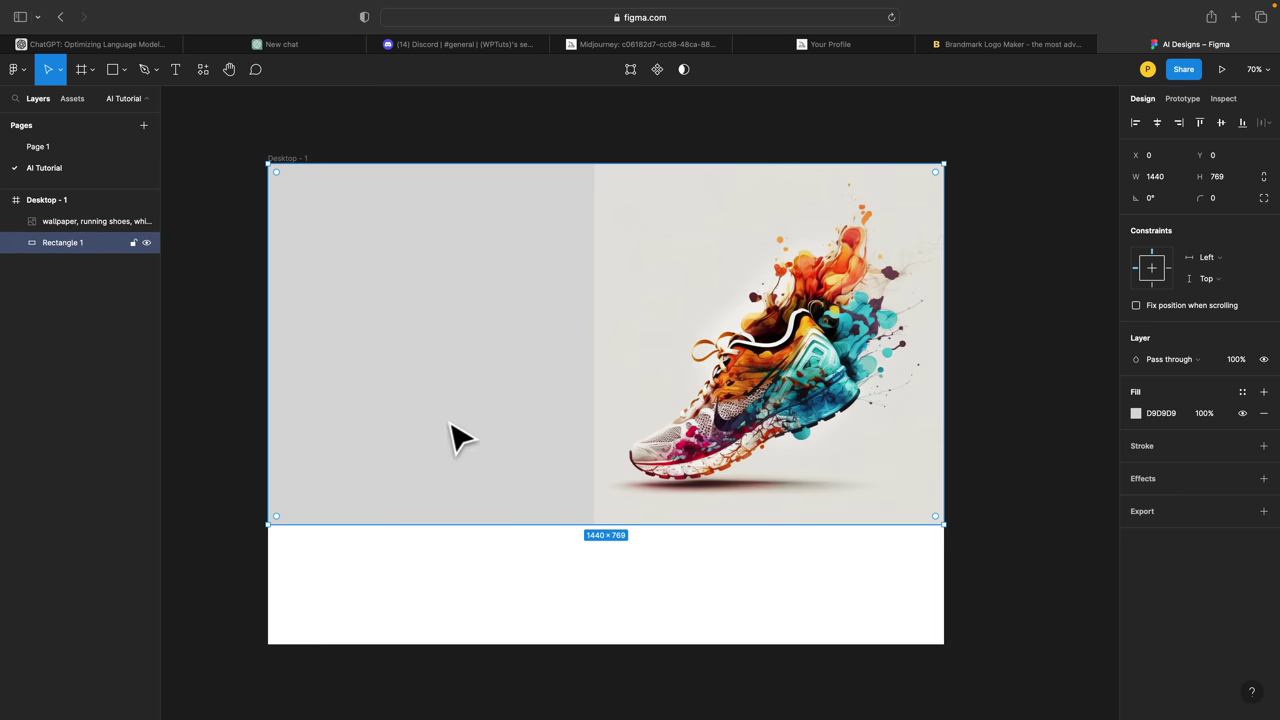
Step: Fill the background rectangle with the beige-grey colour sampled from the shoe image's background
{"action": "left_click", "coordinate": [55, 245]}
{"action": "left_click", "coordinate": [1136, 411]}
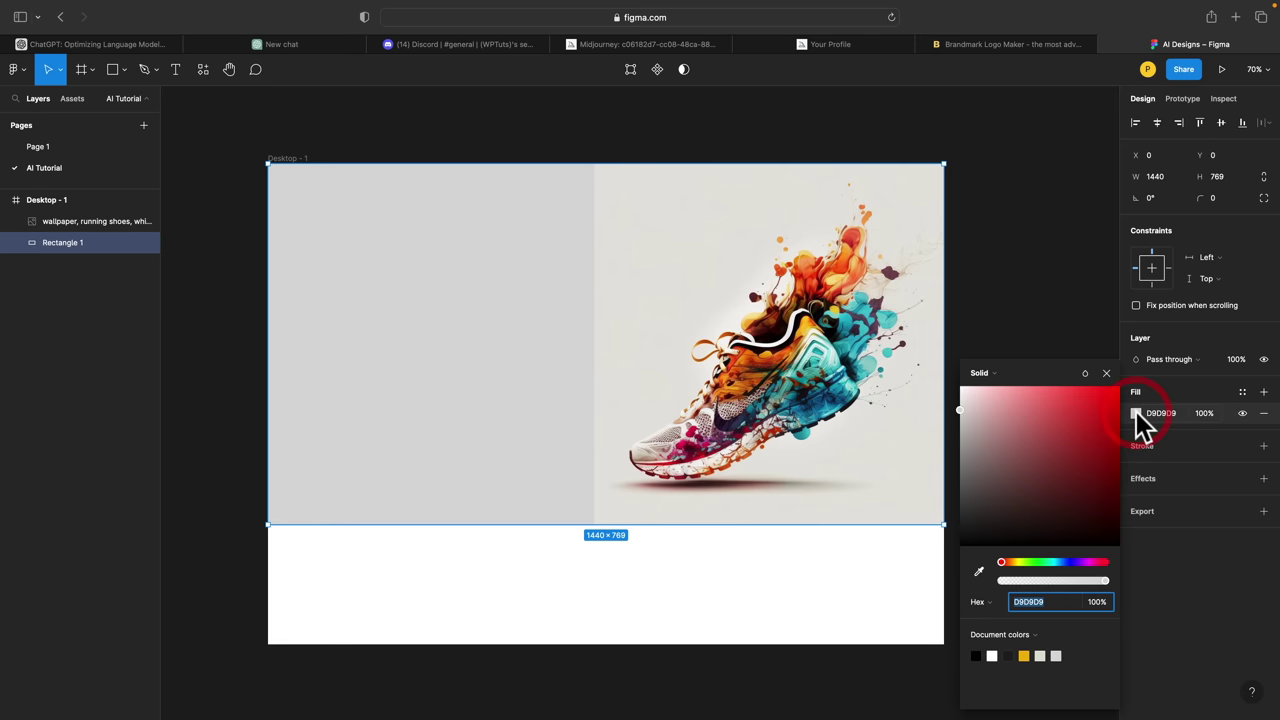
{"action": "left_click", "coordinate": [979, 571]}
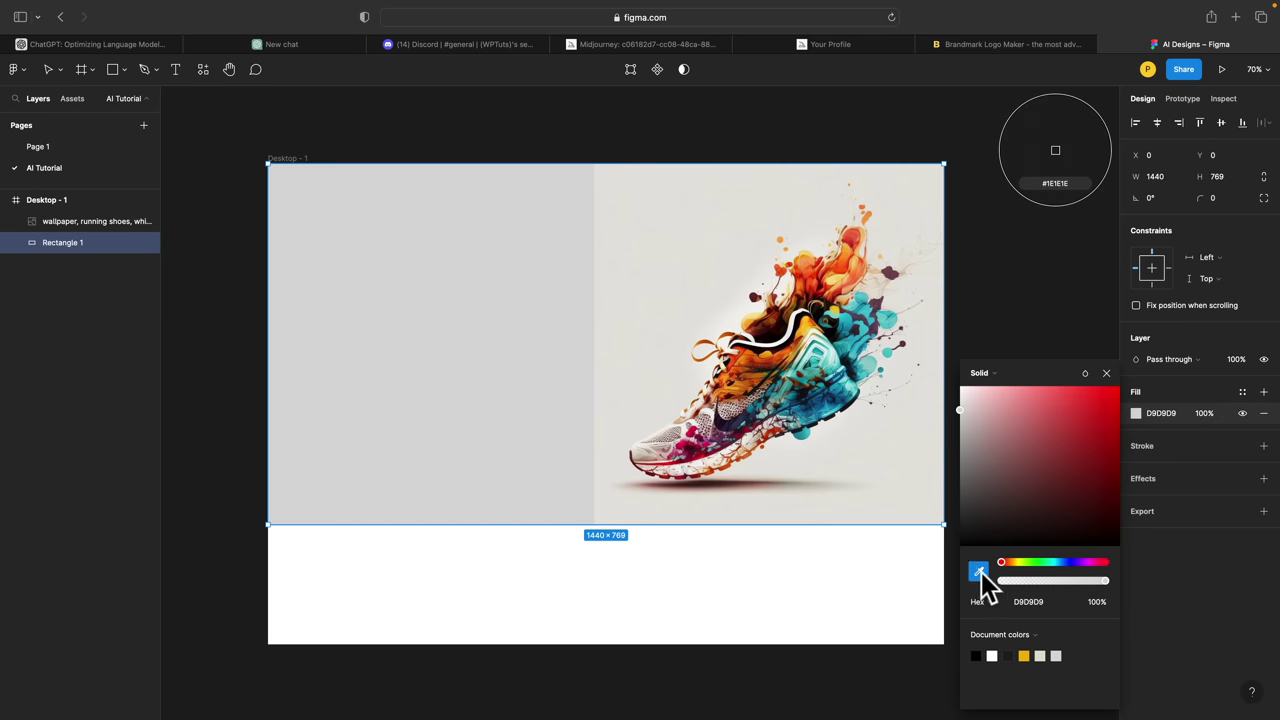
{"action": "left_click", "coordinate": [601, 358]}
{"action": "left_click", "coordinate": [217, 414]}
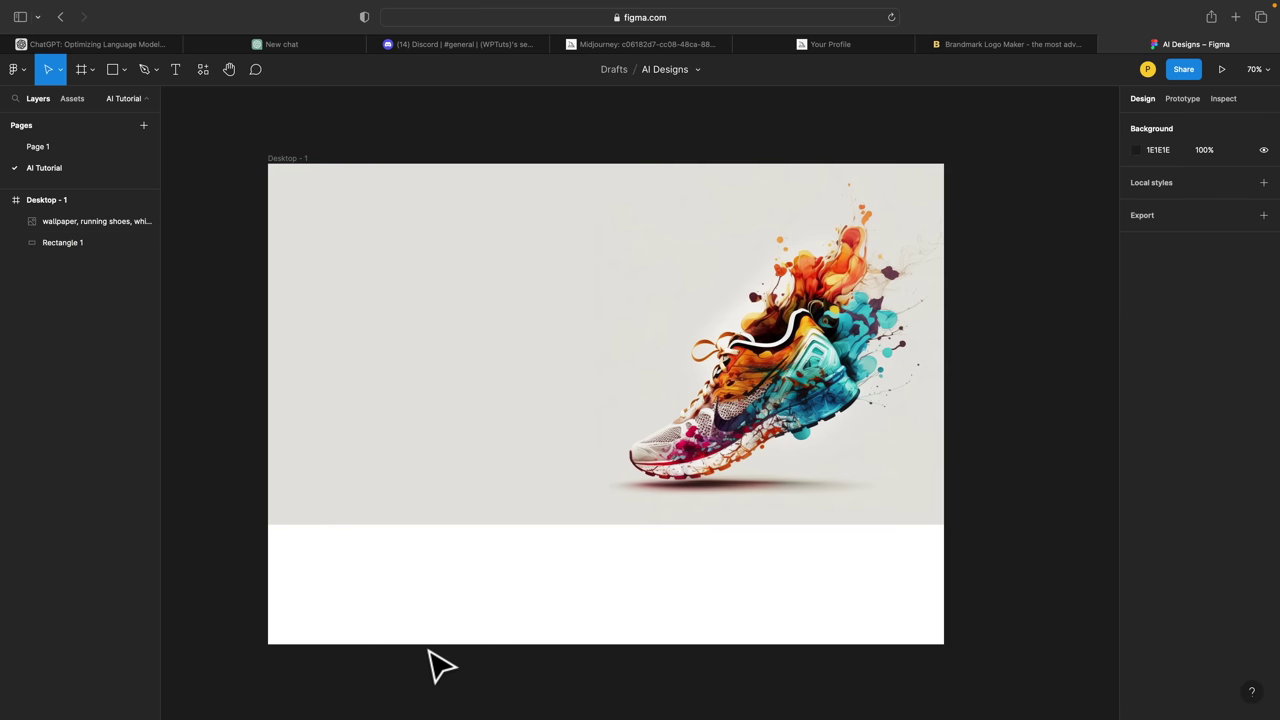
Step: Switch the shoe image's fill to Crop and trim its top and bottom edges to about 745 × 685
{"action": "double_click", "coordinate": [787, 400]}
{"action": "left_click", "coordinate": [992, 429]}
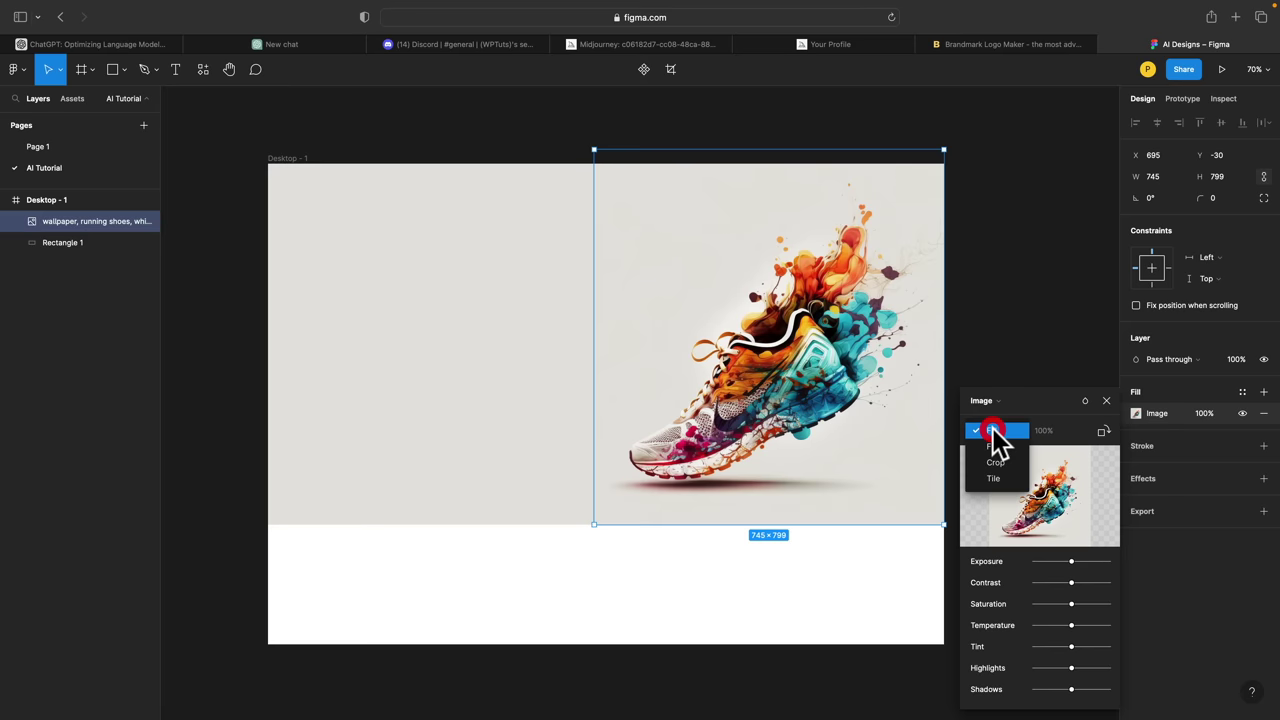
{"action": "left_click", "coordinate": [994, 462]}
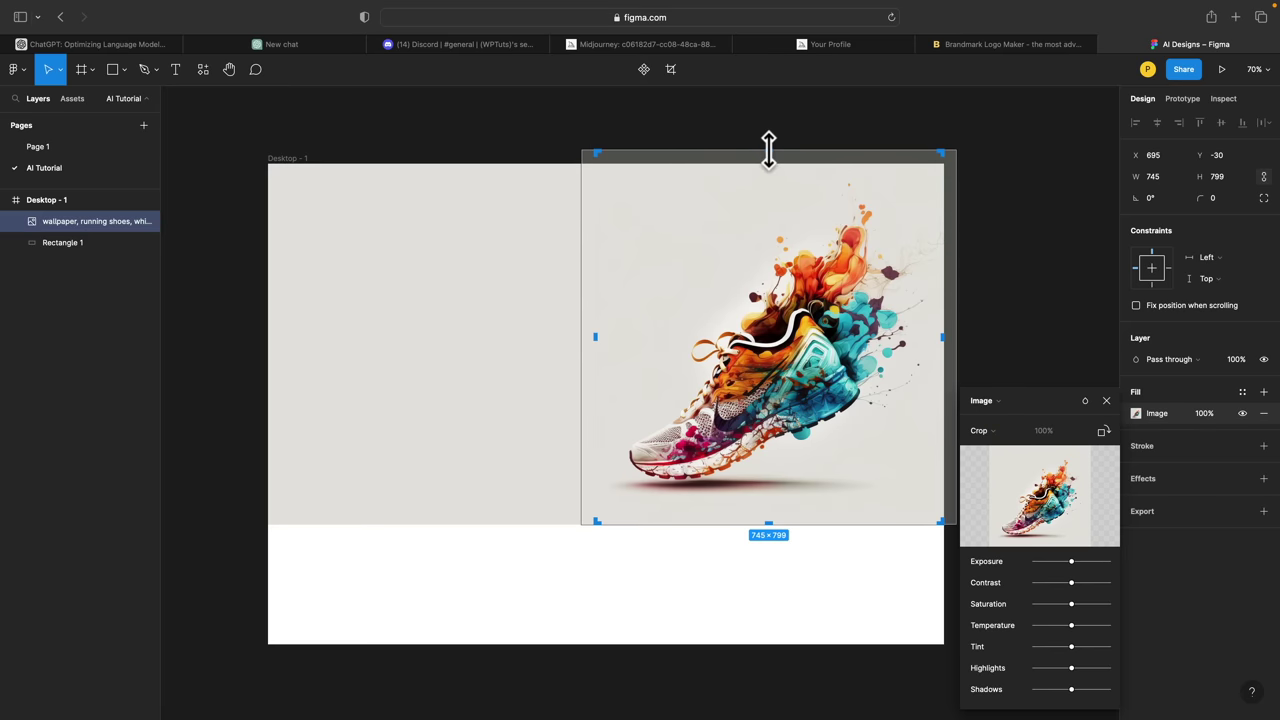
{"action": "left_click_drag", "start_coordinate": [768, 153], "coordinate": [767, 182]}
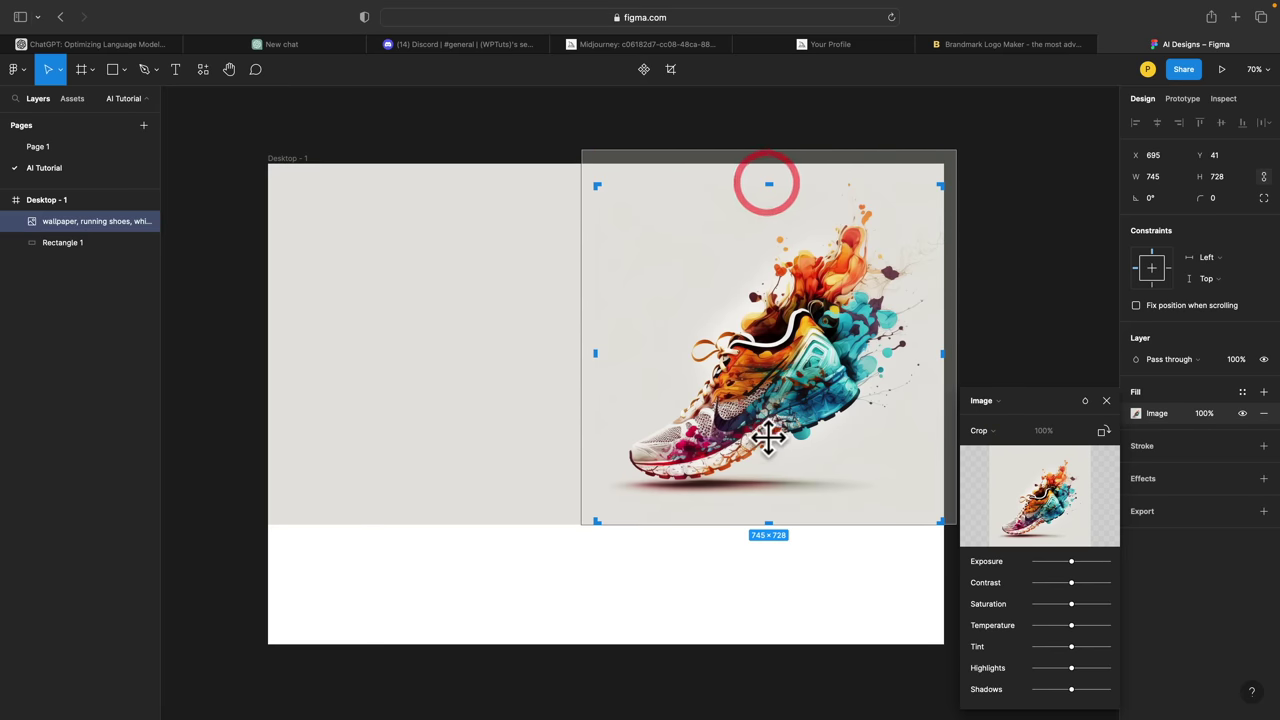
{"action": "left_click_drag", "start_coordinate": [770, 522], "coordinate": [768, 502]}
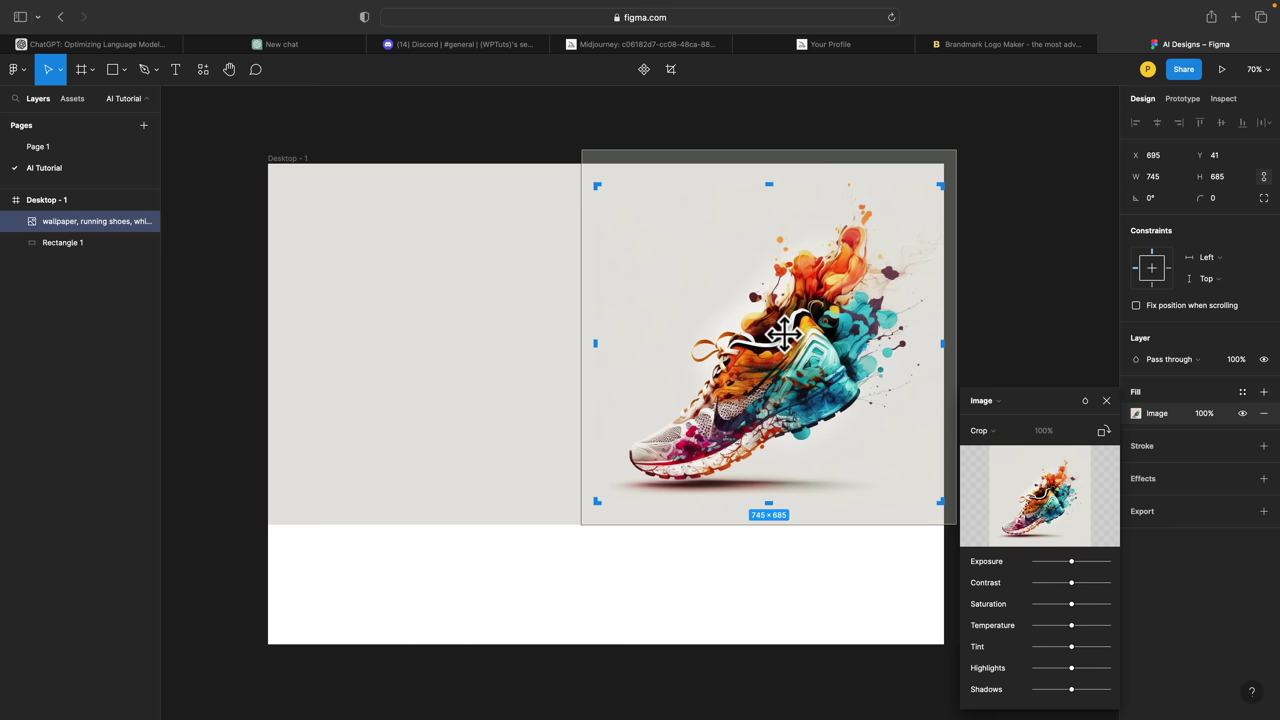
Step: Finish cropping the shoe image and deselect it
{"action": "left_click_drag", "start_coordinate": [783, 335], "coordinate": [783, 339]}
{"action": "left_click", "coordinate": [1107, 402]}
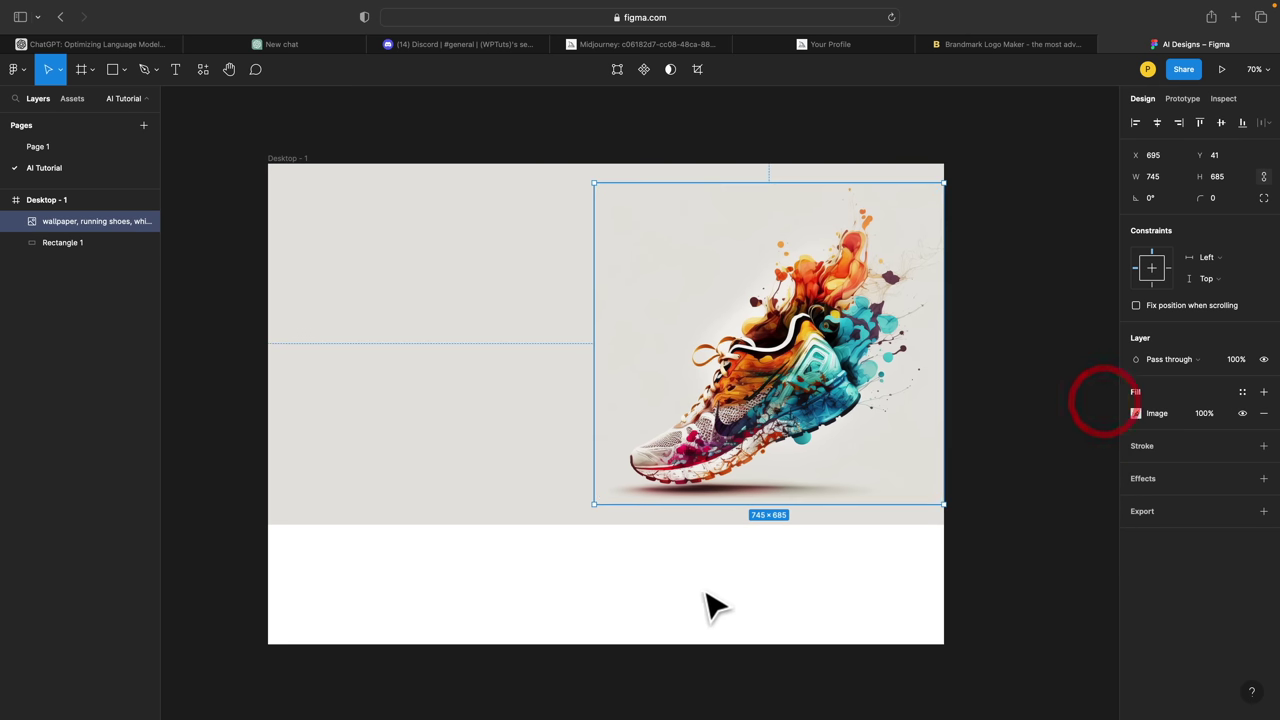
{"action": "left_click", "coordinate": [695, 595]}
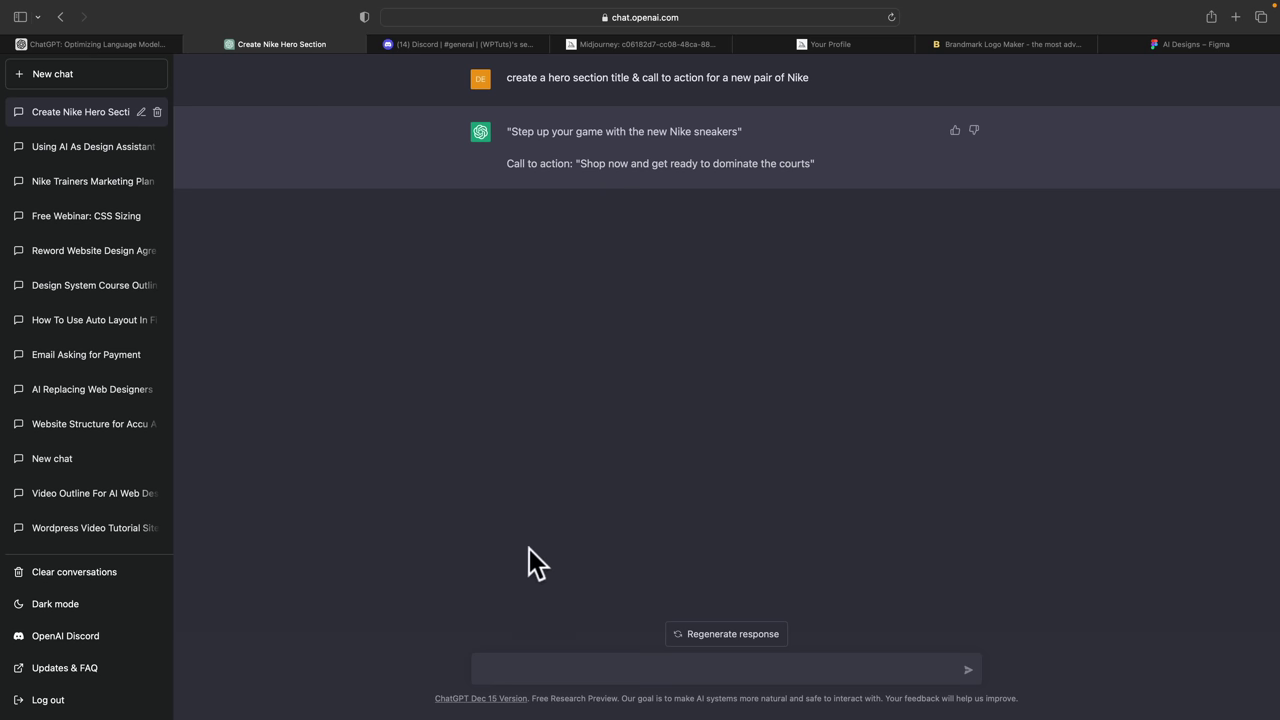
Step: In the ChatGPT conversation about the Nike hero section, send the prompt "rewrite the hero title"
{"action": "left_click", "coordinate": [493, 667]}
{"action": "type", "text": "rewrite the hero tit"}
{"action": "type", "text": "le"}
{"action": "key", "text": "Return"}
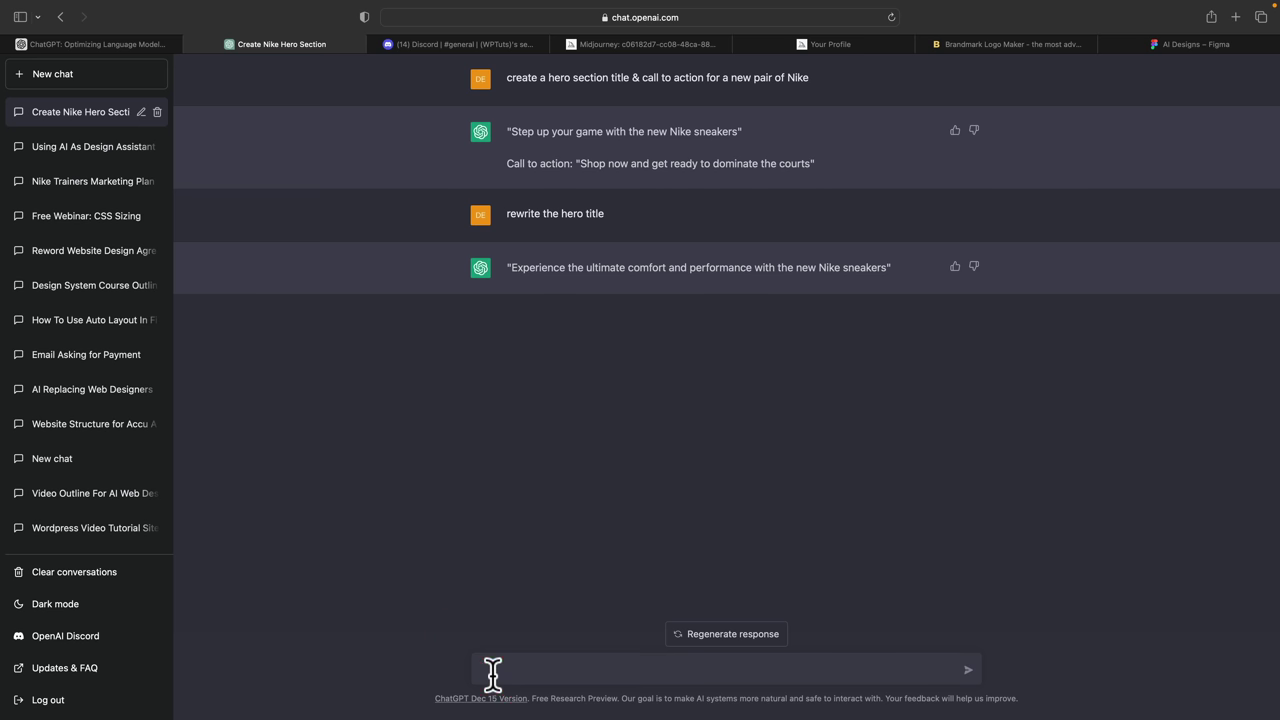
Step: Ask for title alternatives with the prompts "write 5 variations" and "write 5 more variations max 6 words"
{"action": "type", "text": "write 5 variations"}
{"action": "key", "text": "Return"}
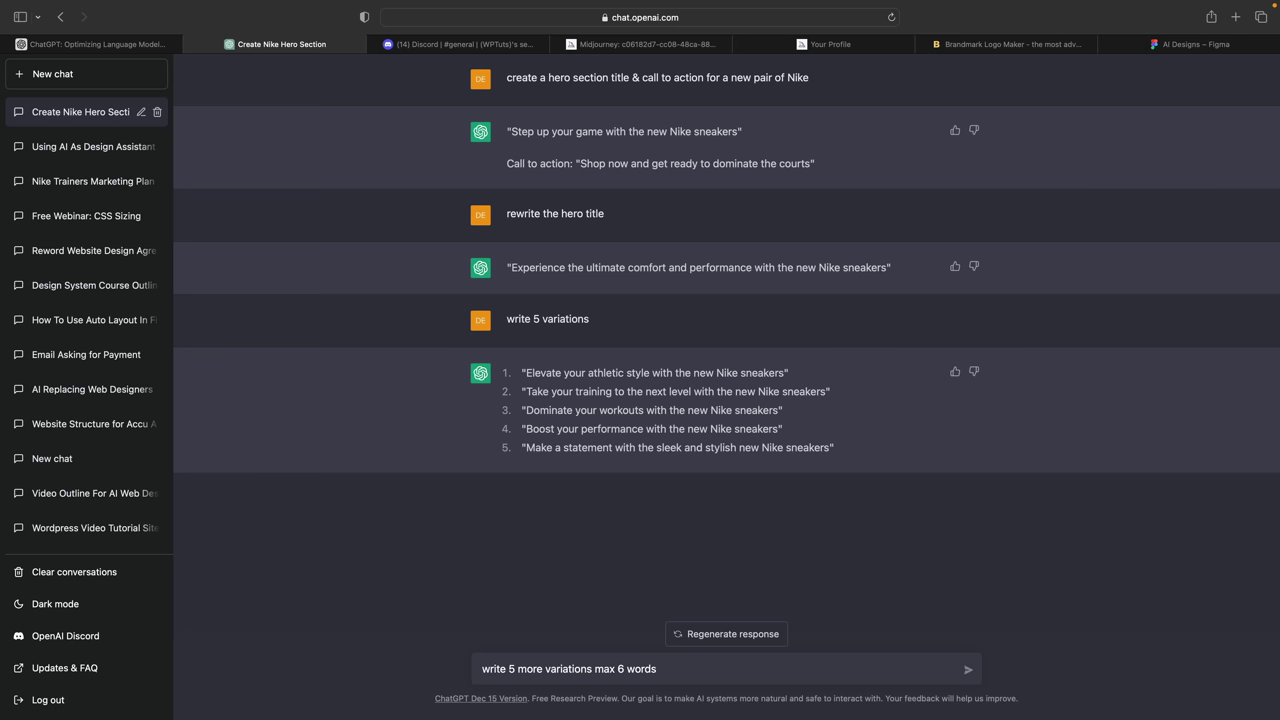
{"action": "key", "text": "Return"}
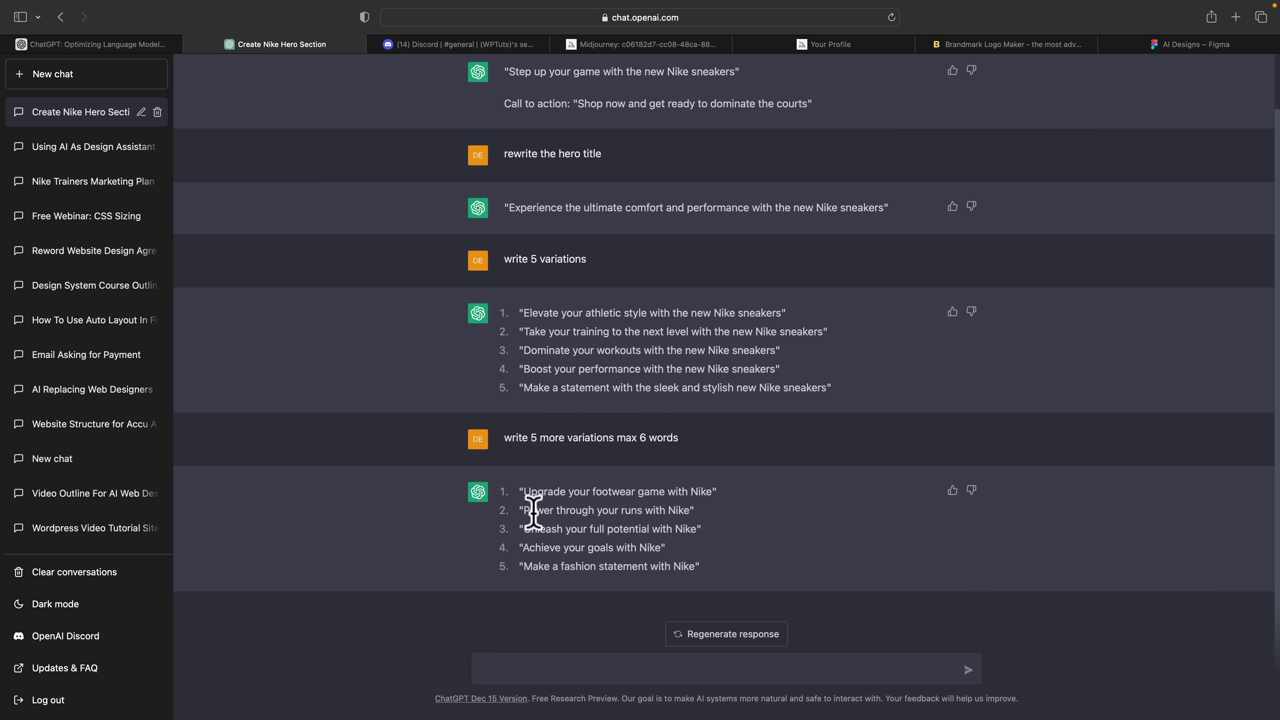
Step: Copy "Power through your runs with Nike" from ChatGPT and paste it as a text layer beside the shoe in Figma's Desktop frame
{"action": "left_click_drag", "start_coordinate": [525, 508], "coordinate": [692, 510]}
{"action": "key", "text": "super+c"}
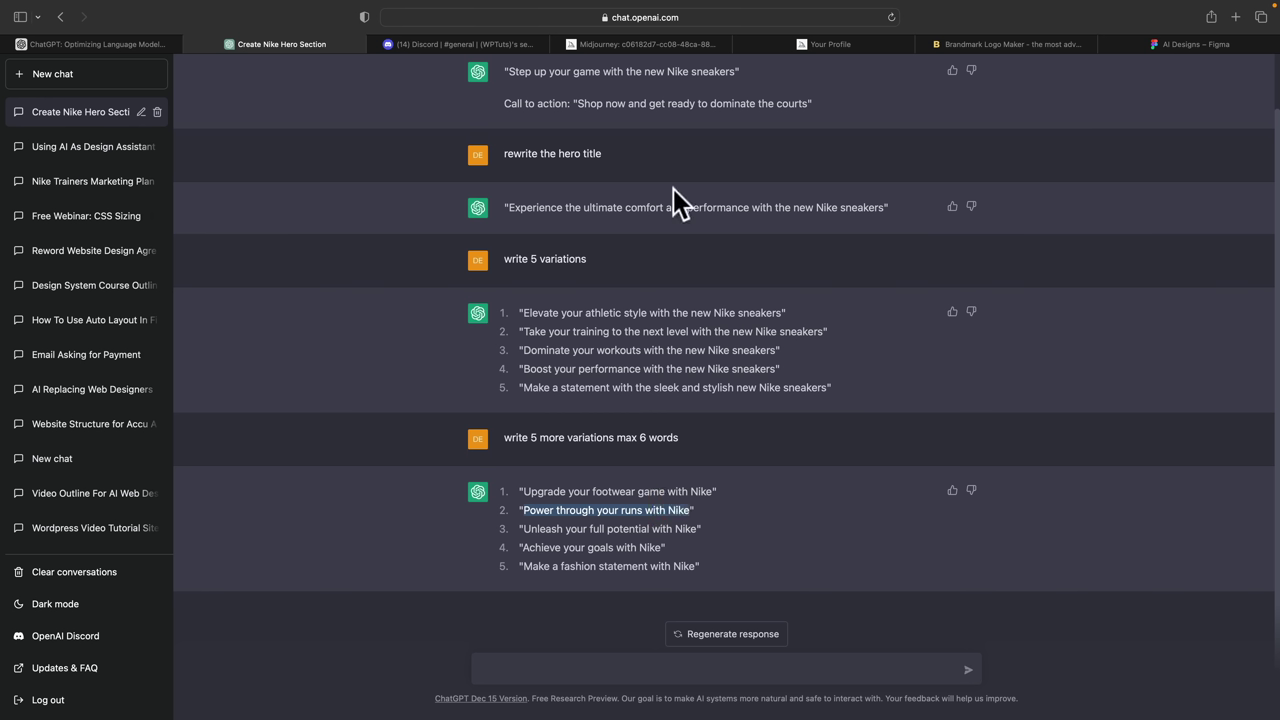
{"action": "left_click", "coordinate": [1192, 44]}
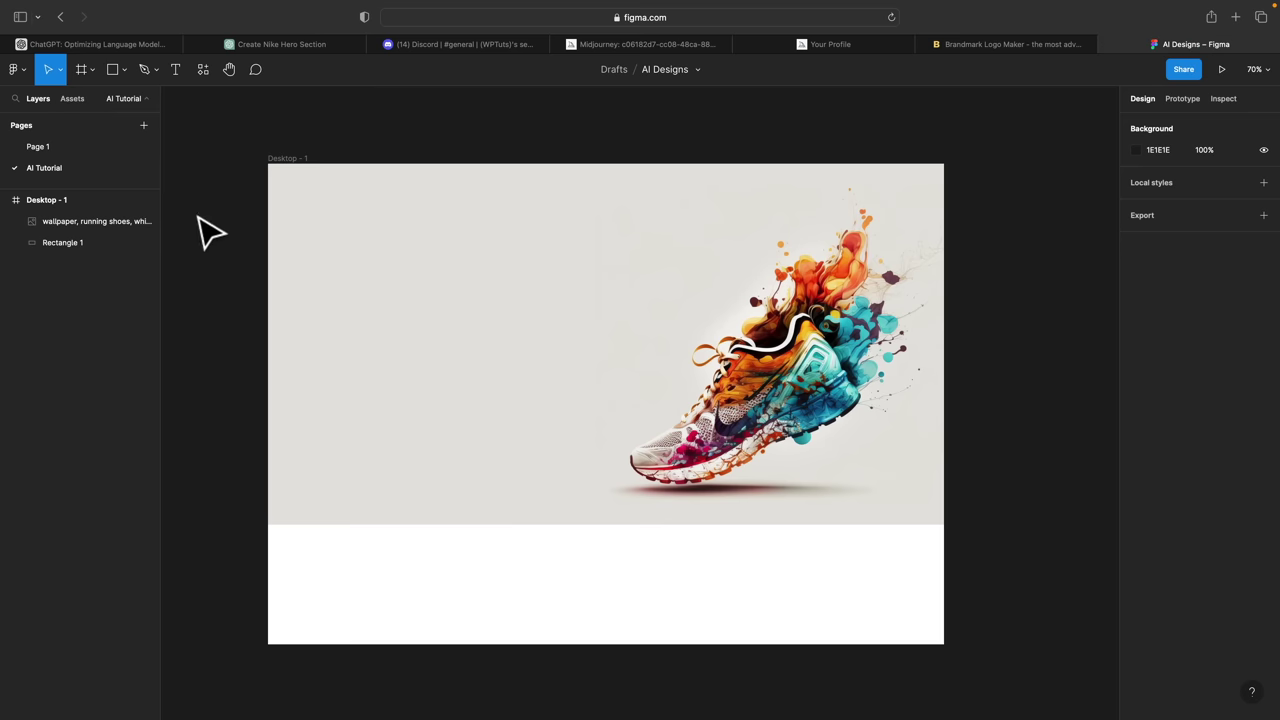
{"action": "left_click", "coordinate": [175, 69]}
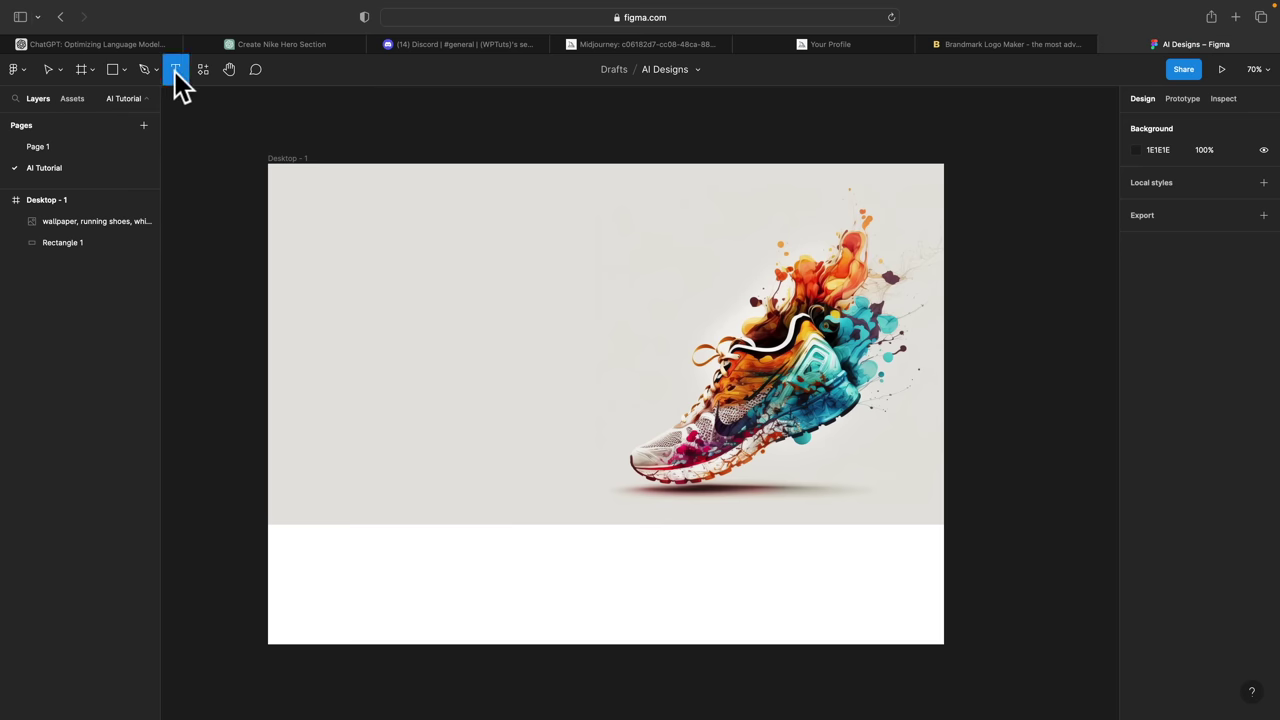
{"action": "left_click", "coordinate": [309, 277]}
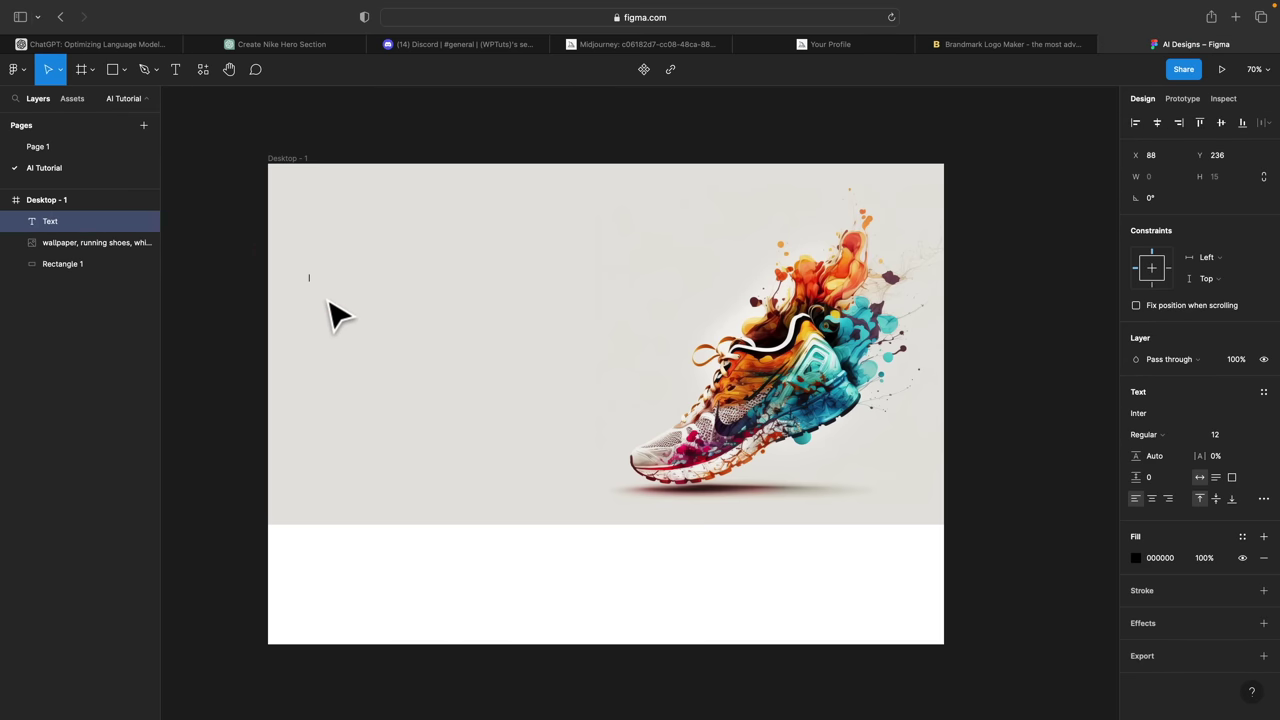
{"action": "key", "text": "super+v"}
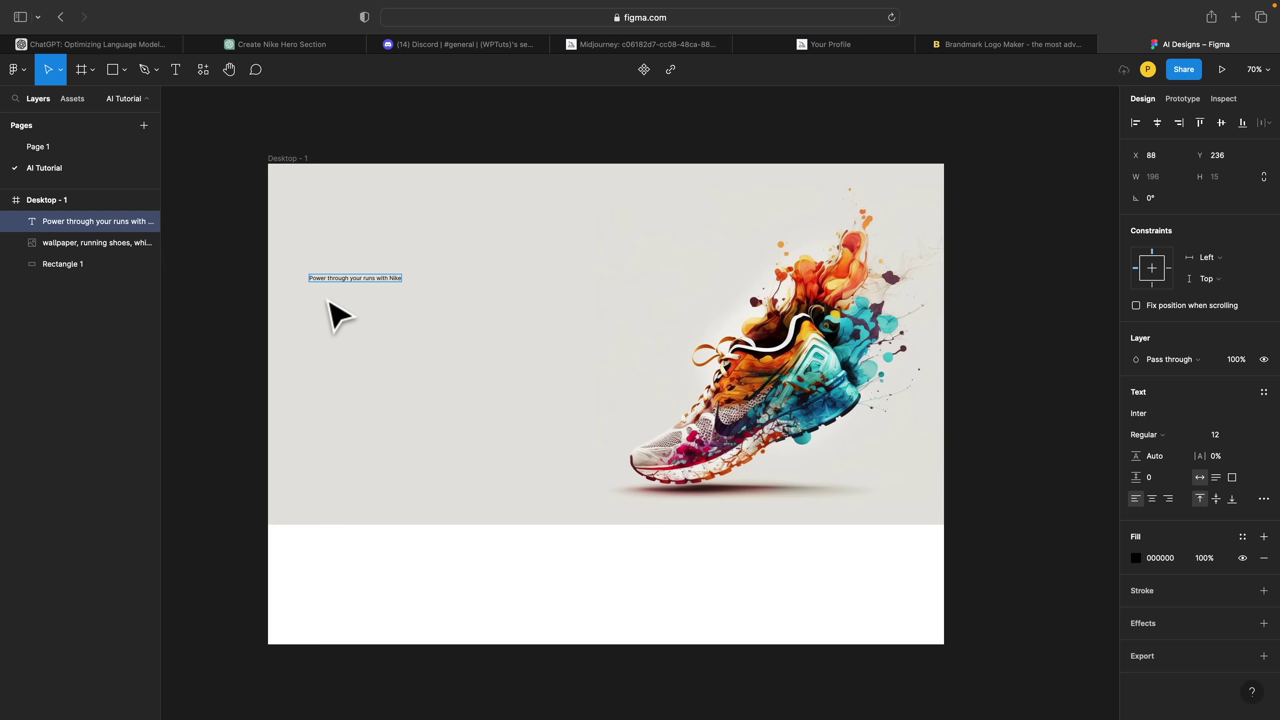
Step: Set the headline to Extra Bold, size 69 and 108% line height, in a box of about 599 × 252 at X 84, Y 219
{"action": "triple_click", "coordinate": [362, 277]}
{"action": "left_click", "coordinate": [1195, 435]}
{"action": "left_click", "coordinate": [1208, 466]}
{"action": "key", "text": "ctrl+shift+period"}
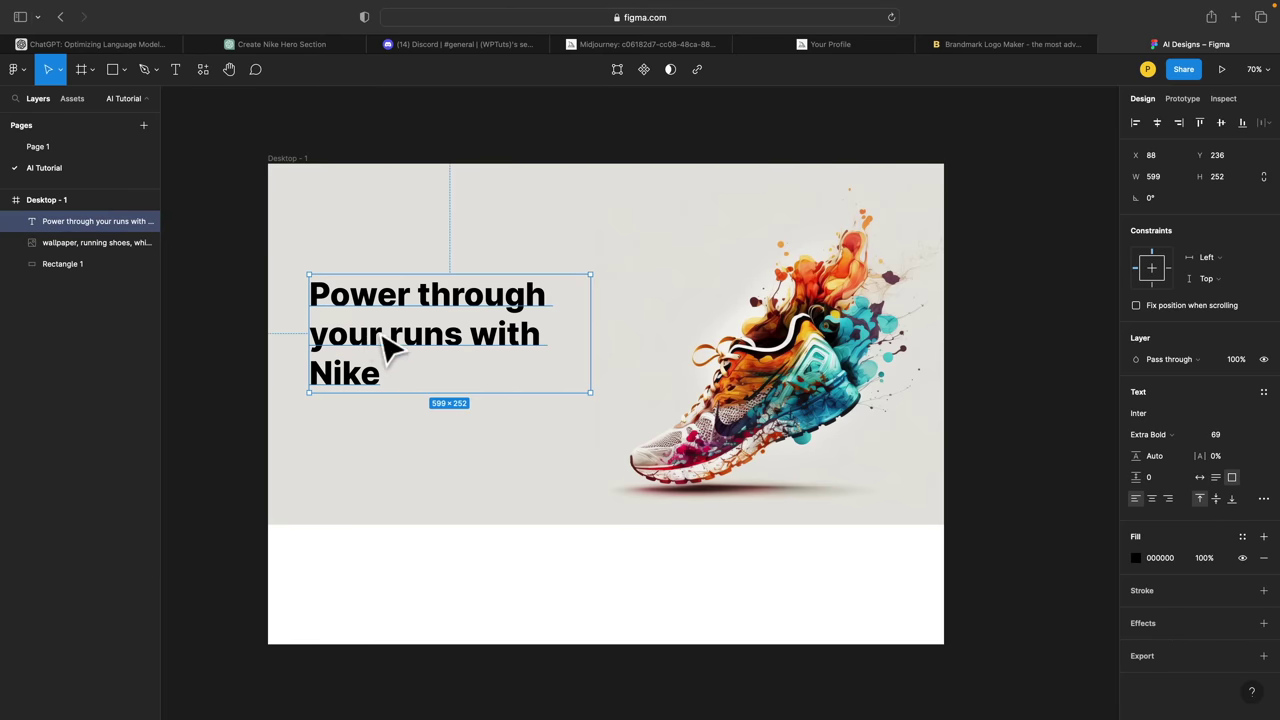
{"action": "left_click_drag", "start_coordinate": [390, 348], "coordinate": [388, 340]}
{"action": "left_click_drag", "start_coordinate": [1136, 456], "coordinate": [1114, 466]}
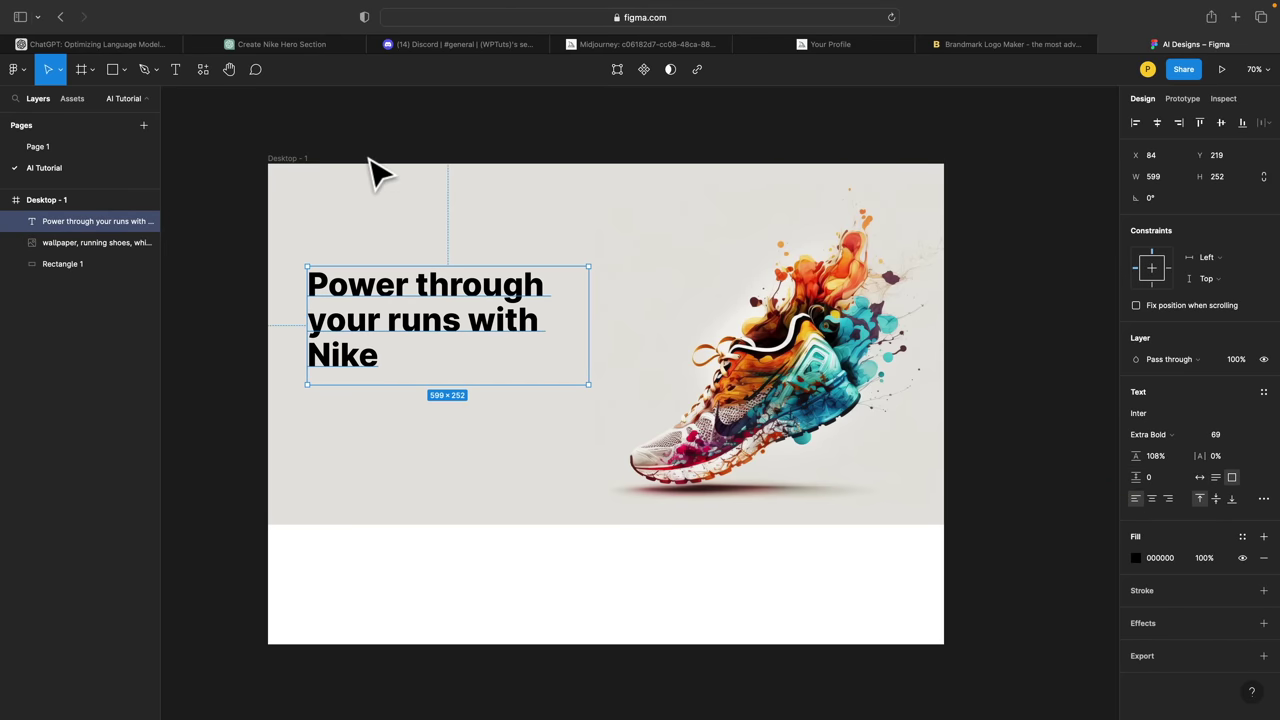
Step: Return to ChatGPT and send "create 5 variations on the call to action" and "create 5 more variations around running and jogging"
{"action": "left_click", "coordinate": [287, 44]}
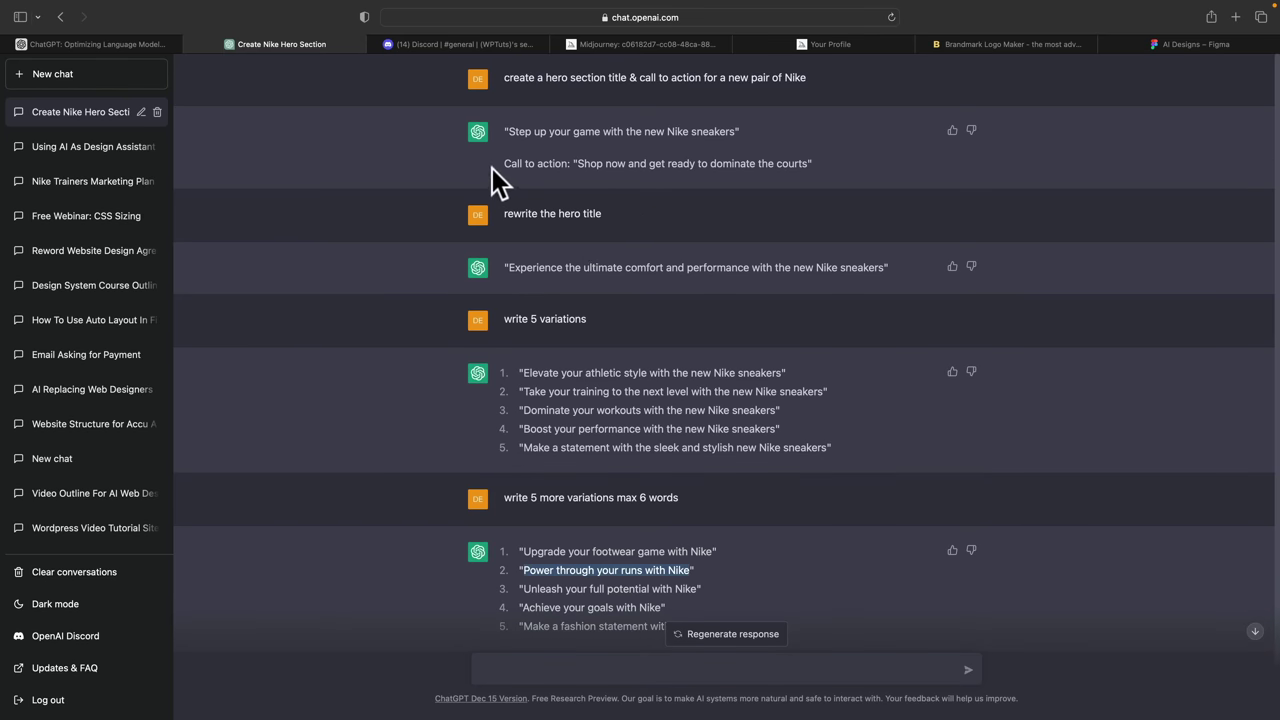
{"action": "left_click", "coordinate": [544, 668]}
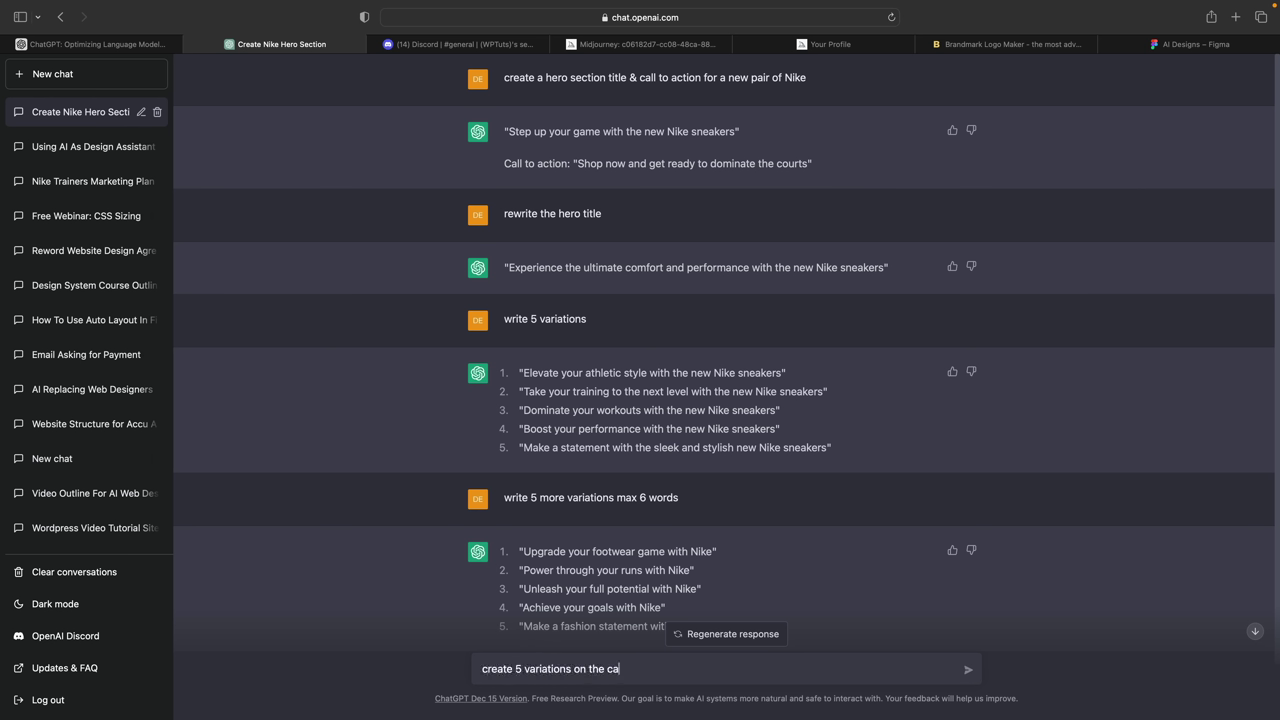
{"action": "type", "text": "create 5 variations on the"}
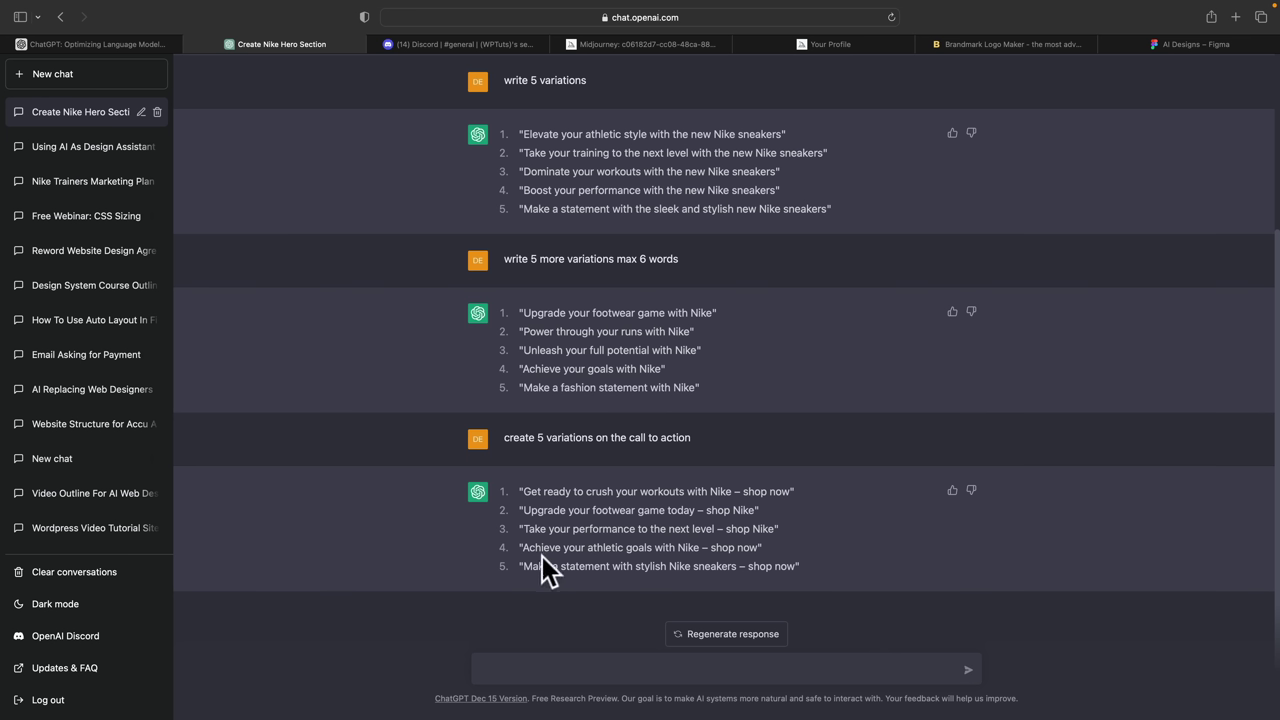
{"action": "left_click", "coordinate": [516, 666]}
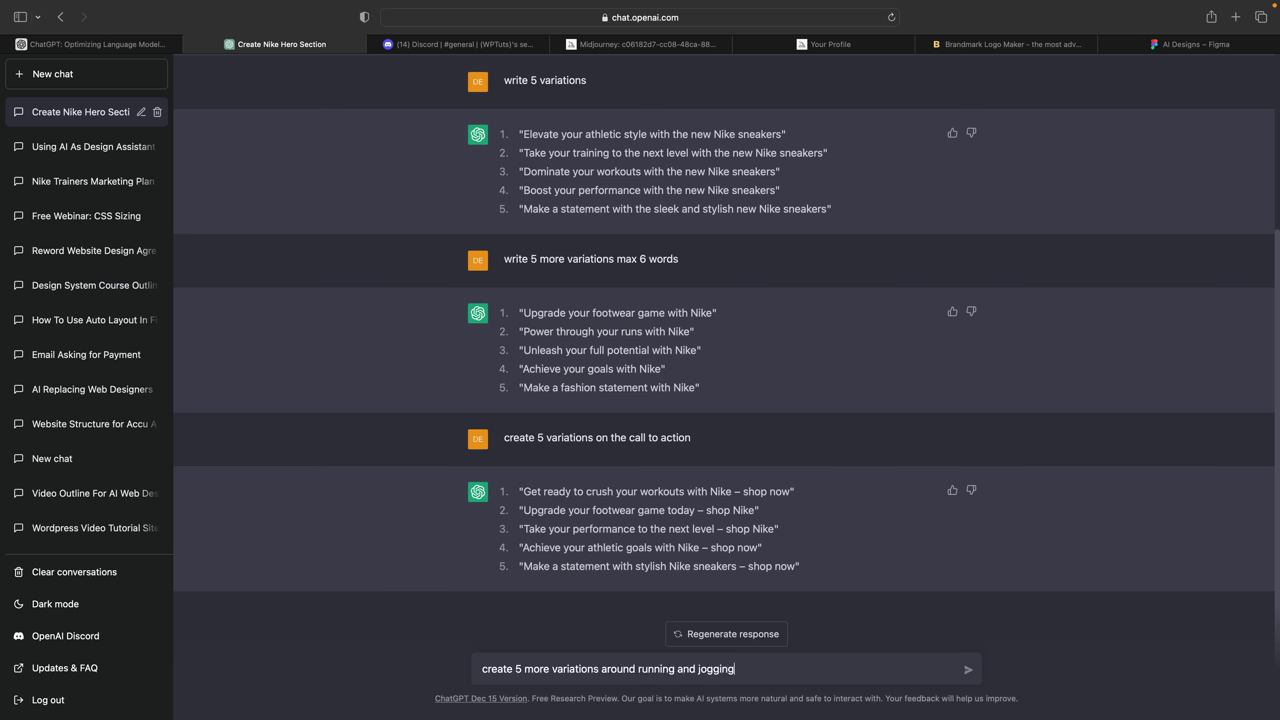
{"action": "key", "text": "Return"}
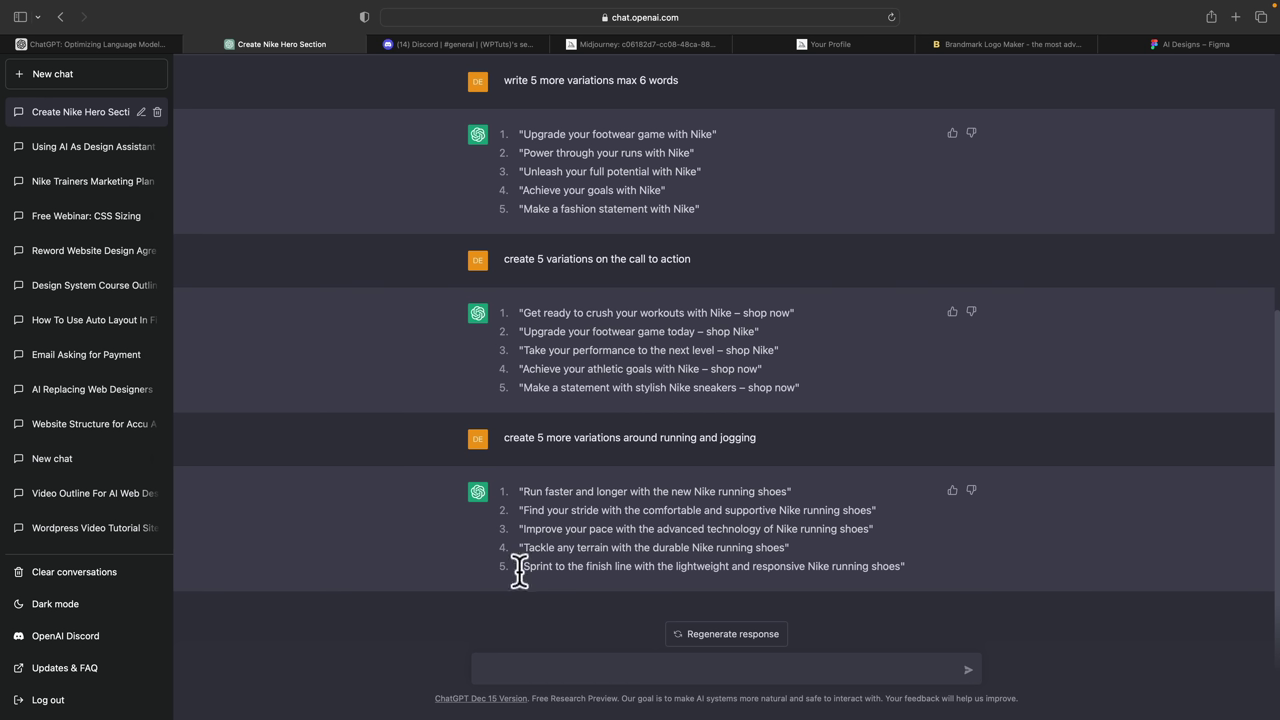
Step: Copy the line "Sprint to the finish line with the lightweight and responsive Nike running shoes" and switch back to Figma
{"action": "left_click_drag", "start_coordinate": [524, 568], "coordinate": [900, 567]}
{"action": "key", "text": "super+c"}
{"action": "left_click", "coordinate": [1176, 44]}
Step: Duplicate the headline text box straight below the original, at about X 84, Y 474
{"action": "left_click", "coordinate": [227, 367]}
{"action": "left_click", "coordinate": [440, 340]}
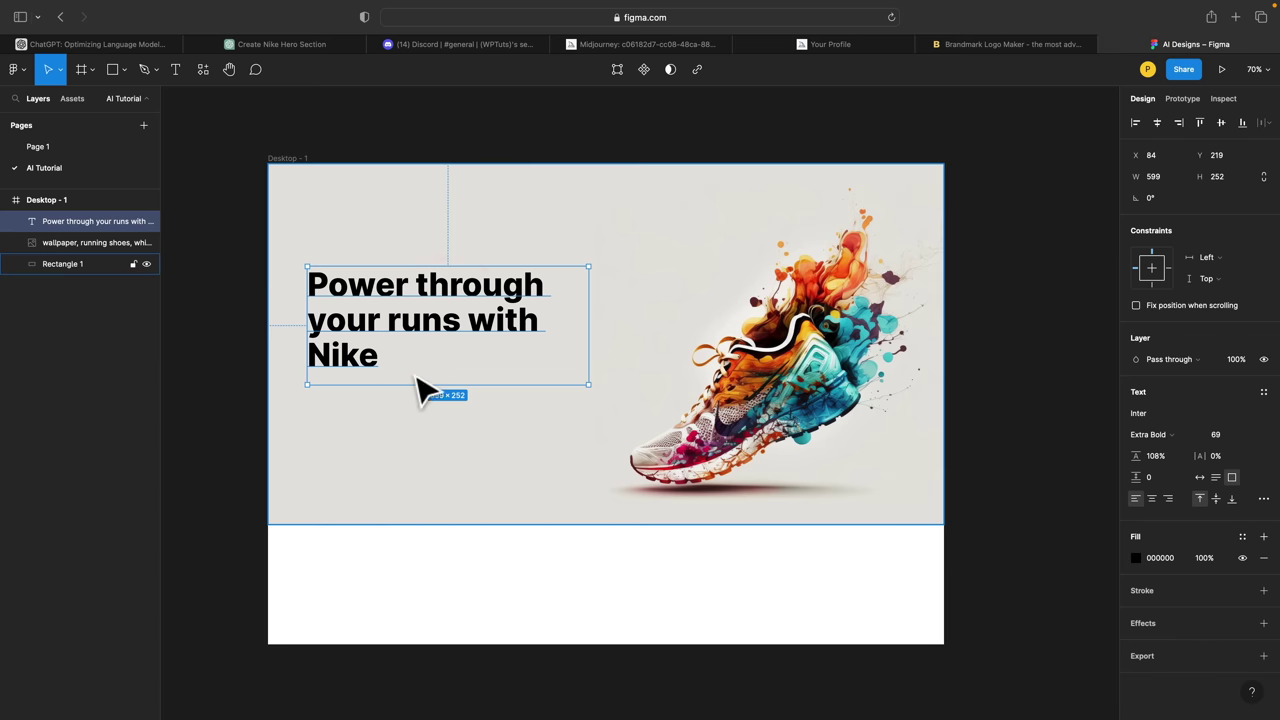
{"action": "left_click_drag", "start_coordinate": [428, 340], "coordinate": [428, 452]}
Step: Set the duplicated text to Medium weight at size 22
{"action": "double_click", "coordinate": [428, 452]}
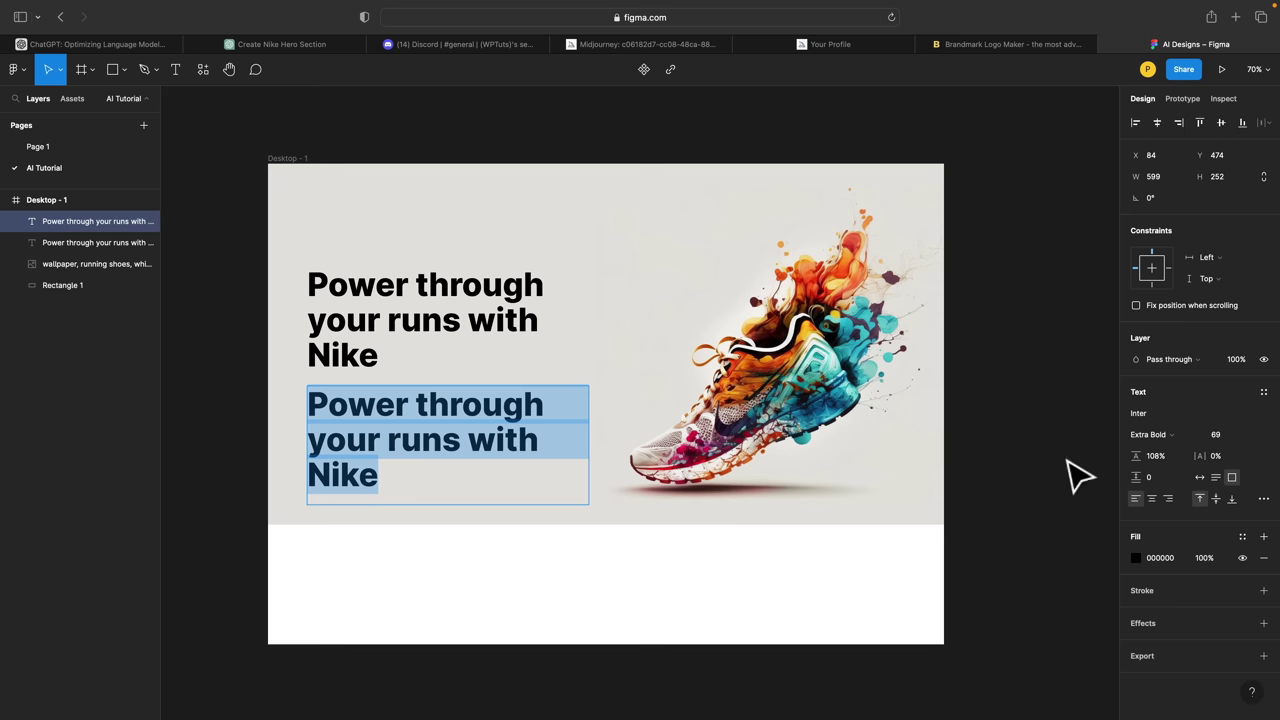
{"action": "left_click", "coordinate": [1196, 434]}
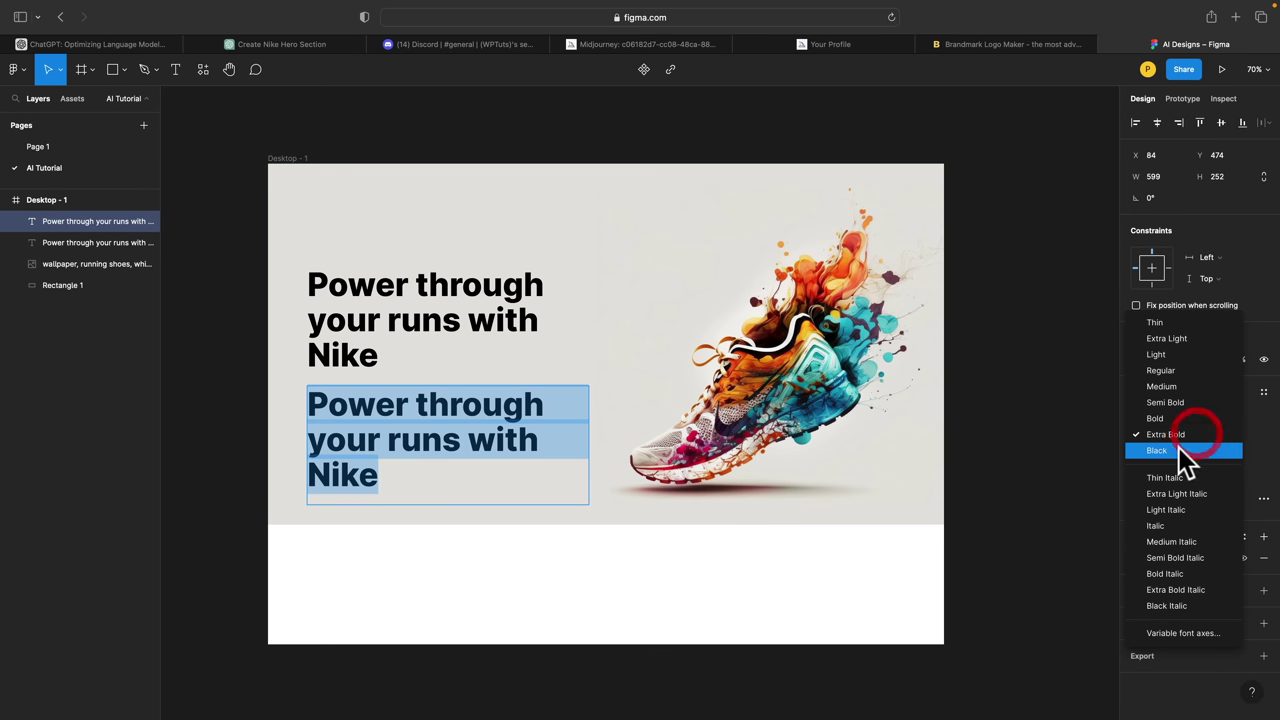
{"action": "left_click", "coordinate": [1173, 389]}
{"action": "left_click", "coordinate": [1210, 434]}
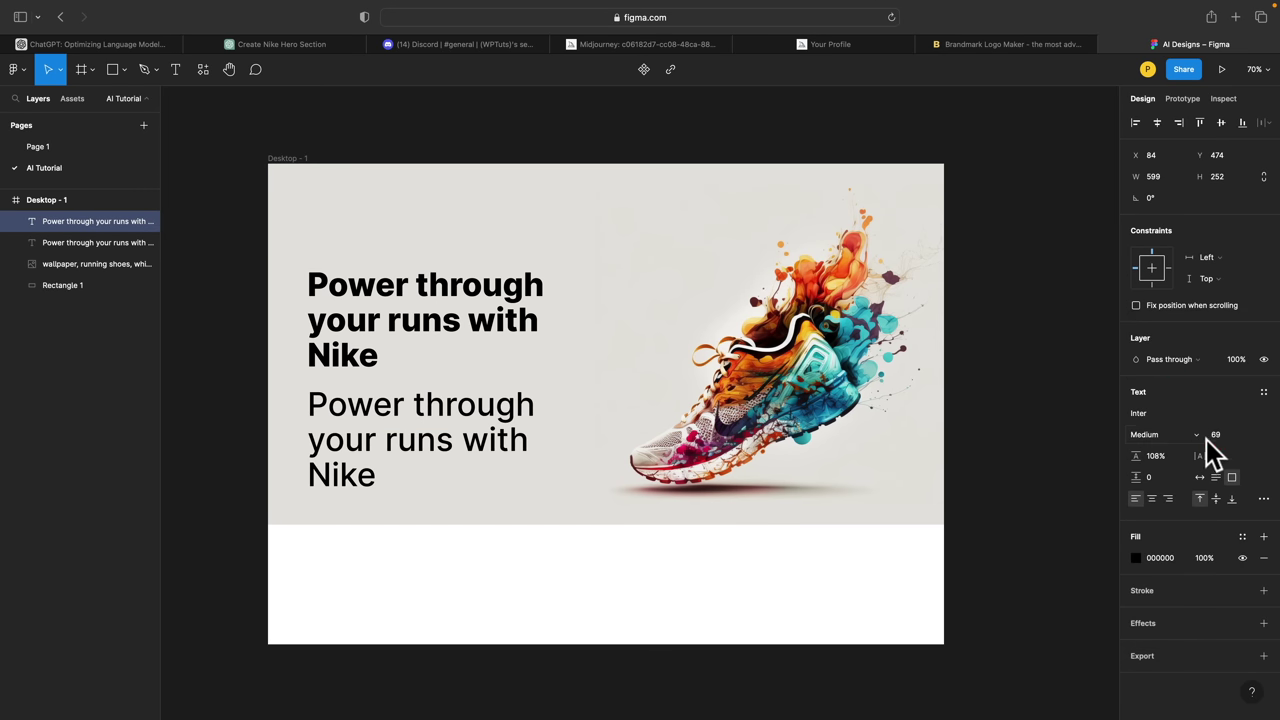
{"action": "type", "text": "22"}
{"action": "key", "text": "Return"}
Step: Replace the duplicated text with "Sprint to the finish line with the lightweight and responsive Nike running shoes!"
{"action": "left_click_drag", "start_coordinate": [407, 391], "coordinate": [424, 391]}
{"action": "key", "text": "super+a"}
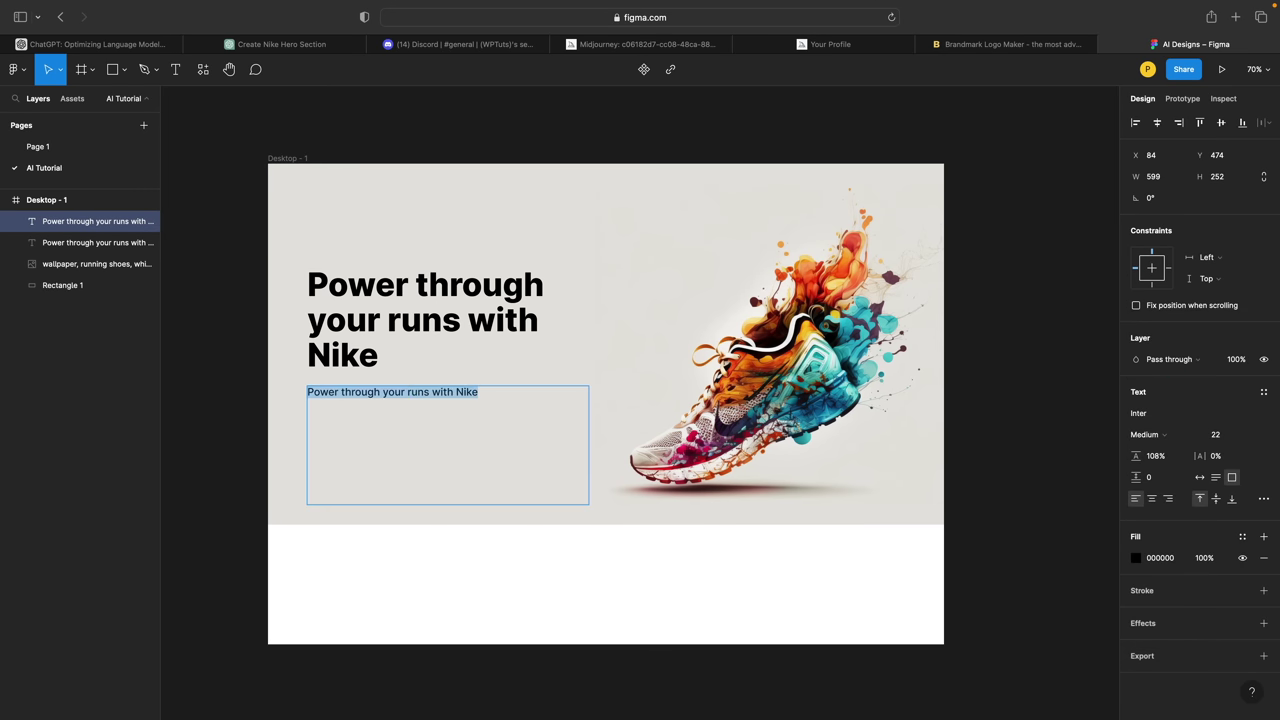
{"action": "key", "text": "super+v"}
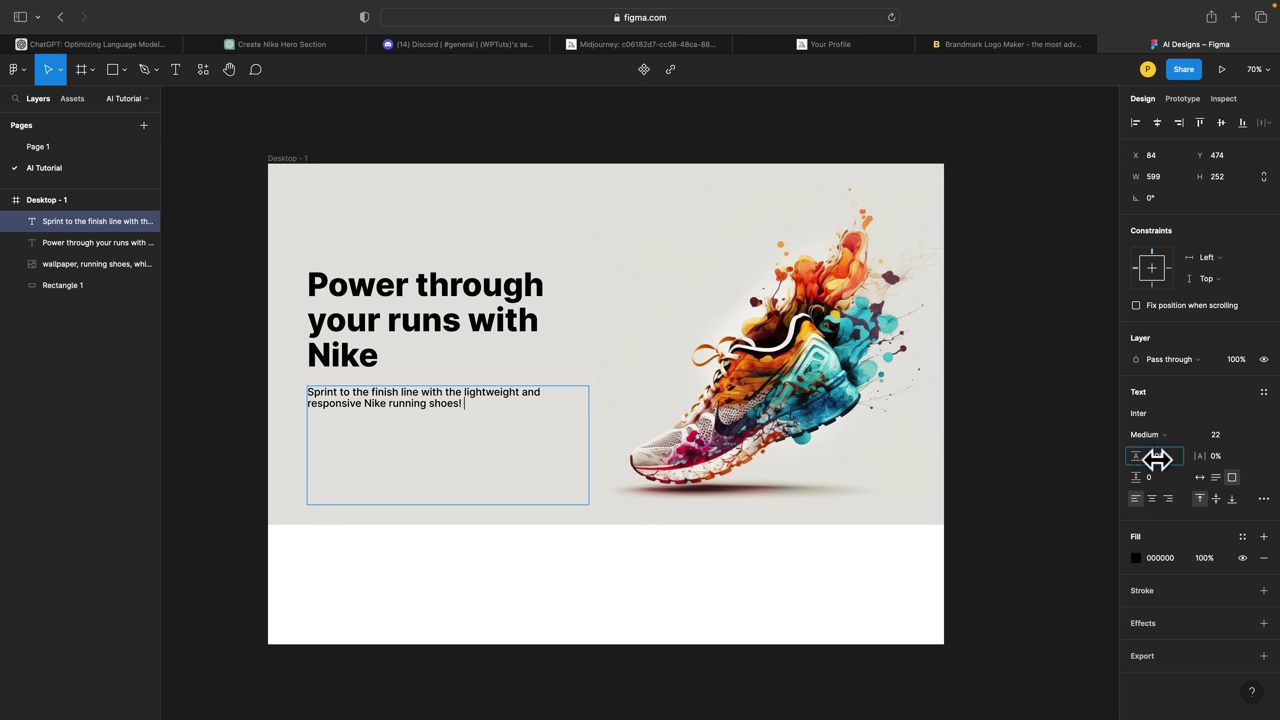
Step: Set the subheading's line height to 160% and its font size to 24, and return to the Move tool
{"action": "key", "text": "super+a"}
{"action": "left_click", "coordinate": [1150, 456]}
{"action": "type", "text": "160"}
{"action": "key", "text": "Return"}
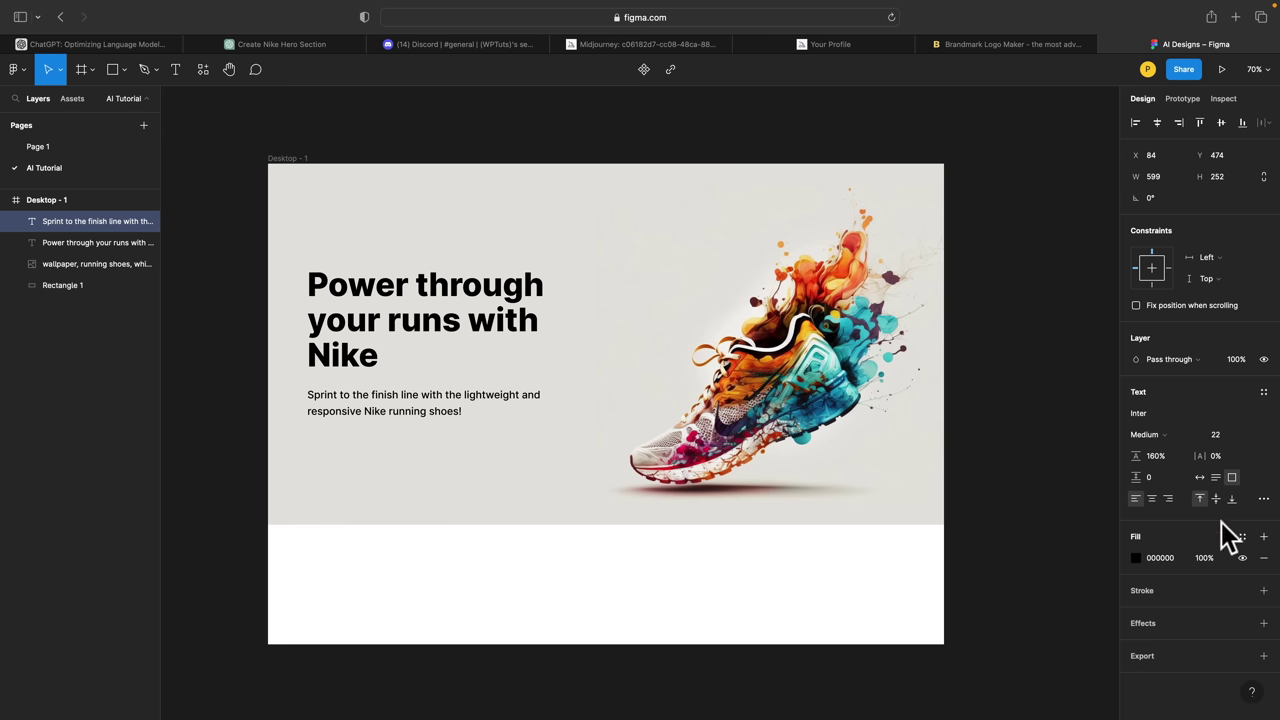
{"action": "left_click", "coordinate": [1222, 434]}
{"action": "type", "text": "24"}
{"action": "key", "text": "Return"}
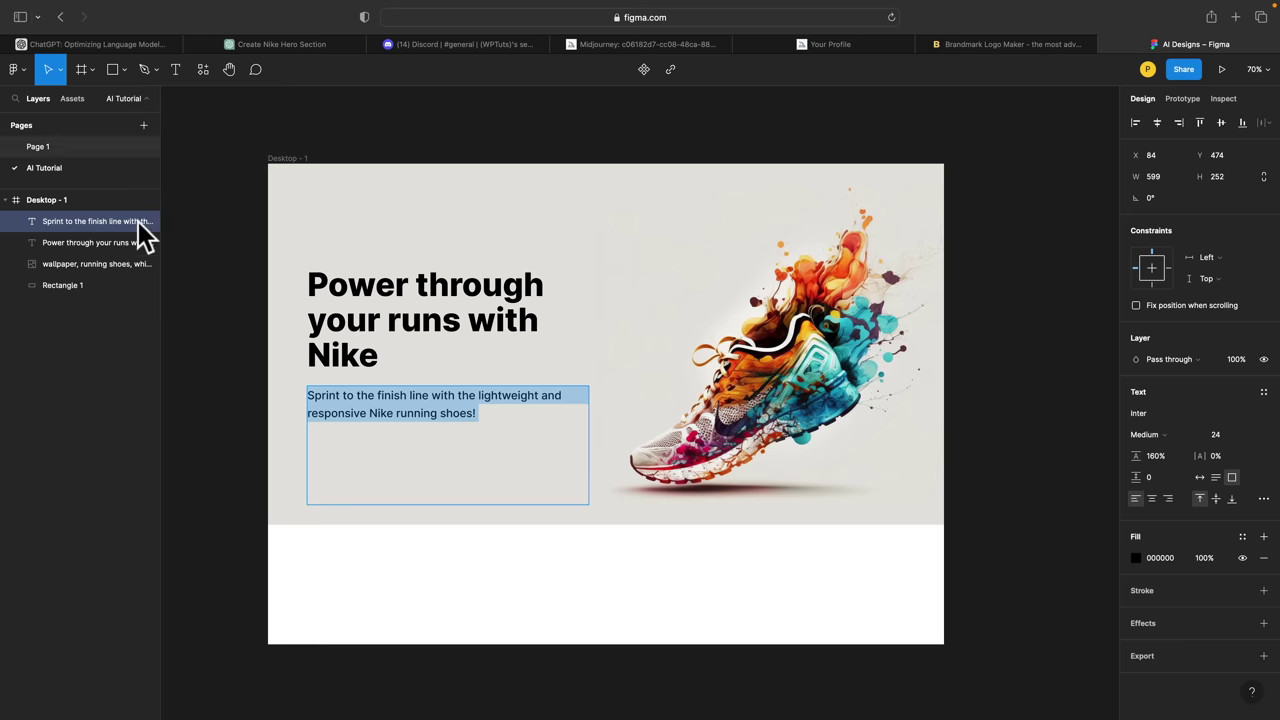
{"action": "left_click", "coordinate": [45, 72]}
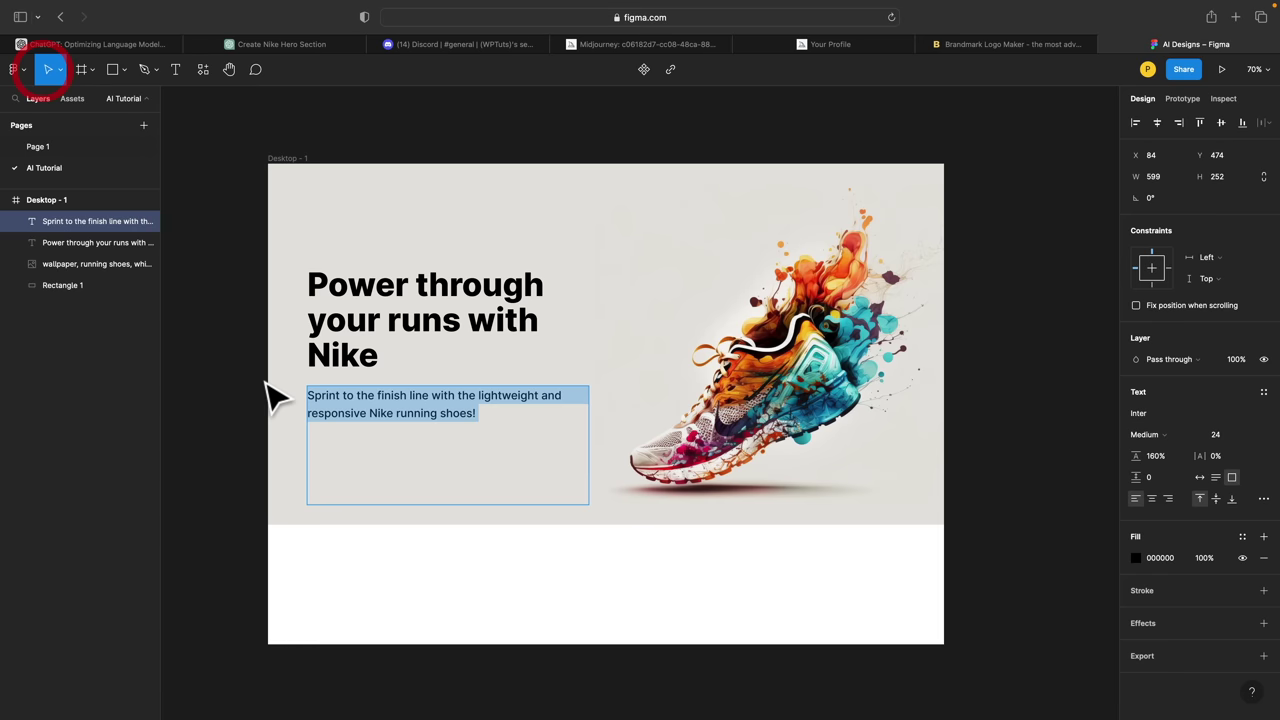
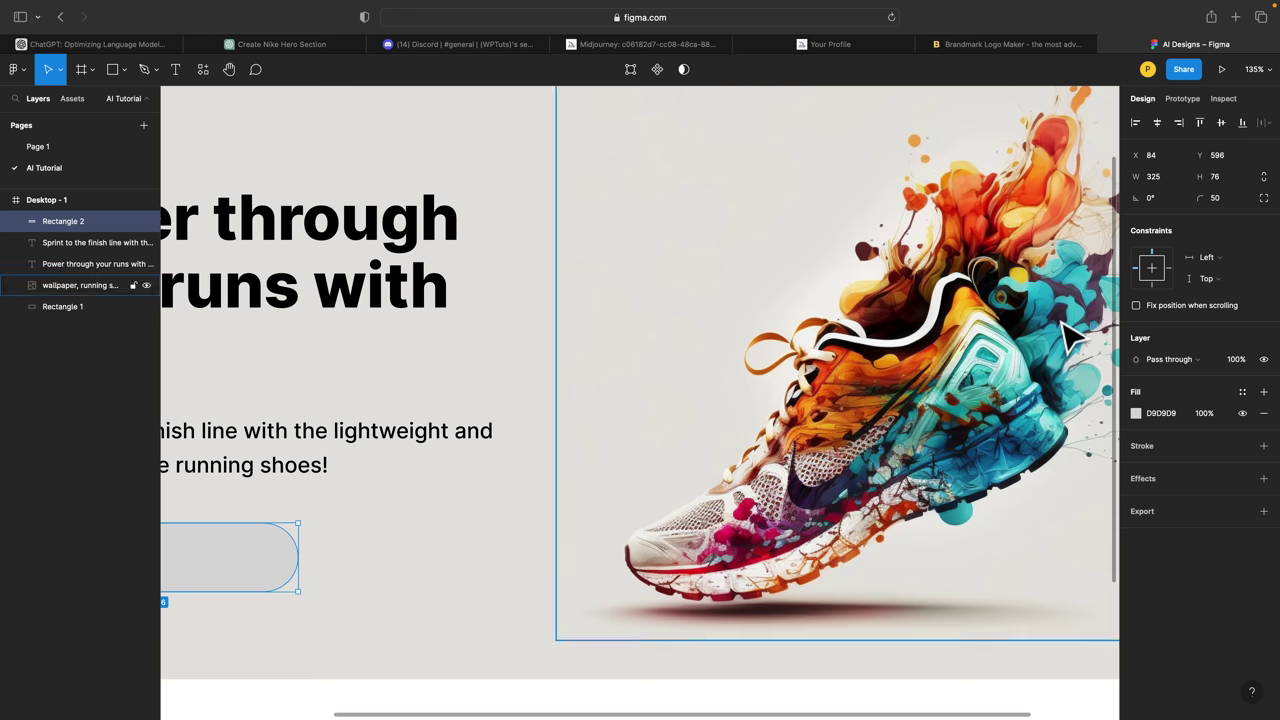
Step: Fill the rounded button rectangle with the red E24216 sampled from the shoe's paint splash
{"action": "left_click", "coordinate": [1137, 412]}
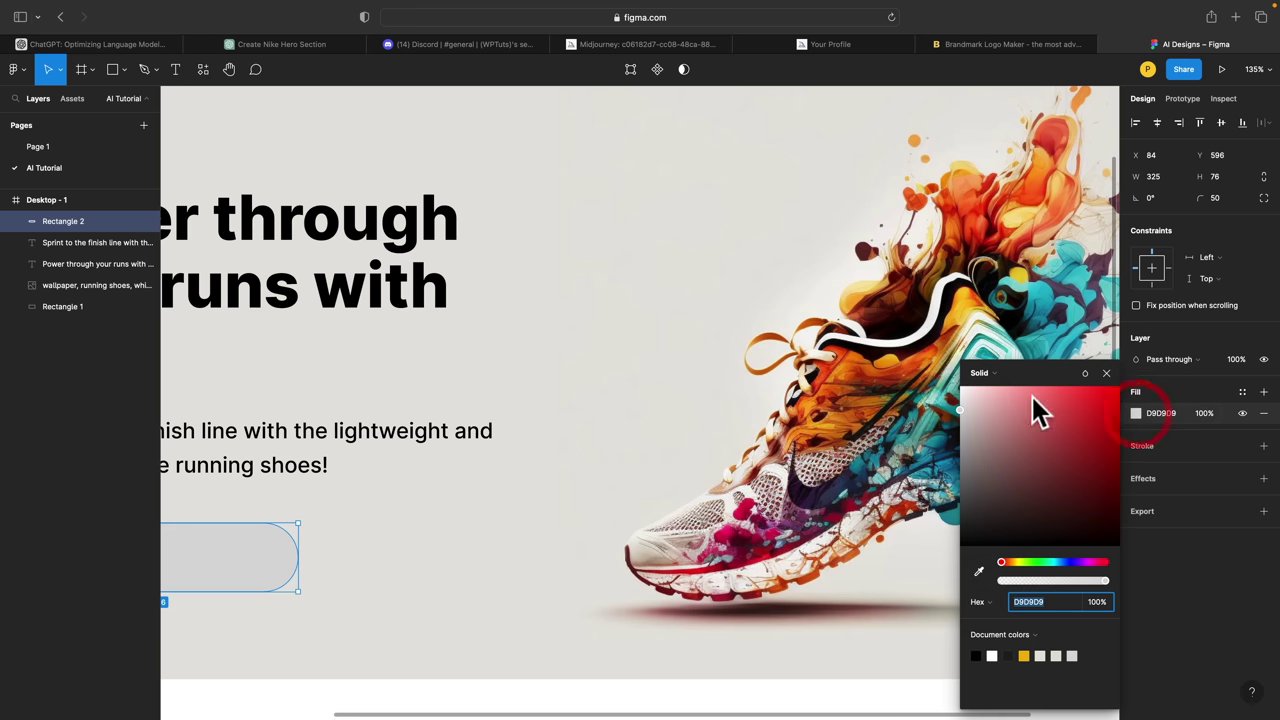
{"action": "left_click", "coordinate": [978, 572]}
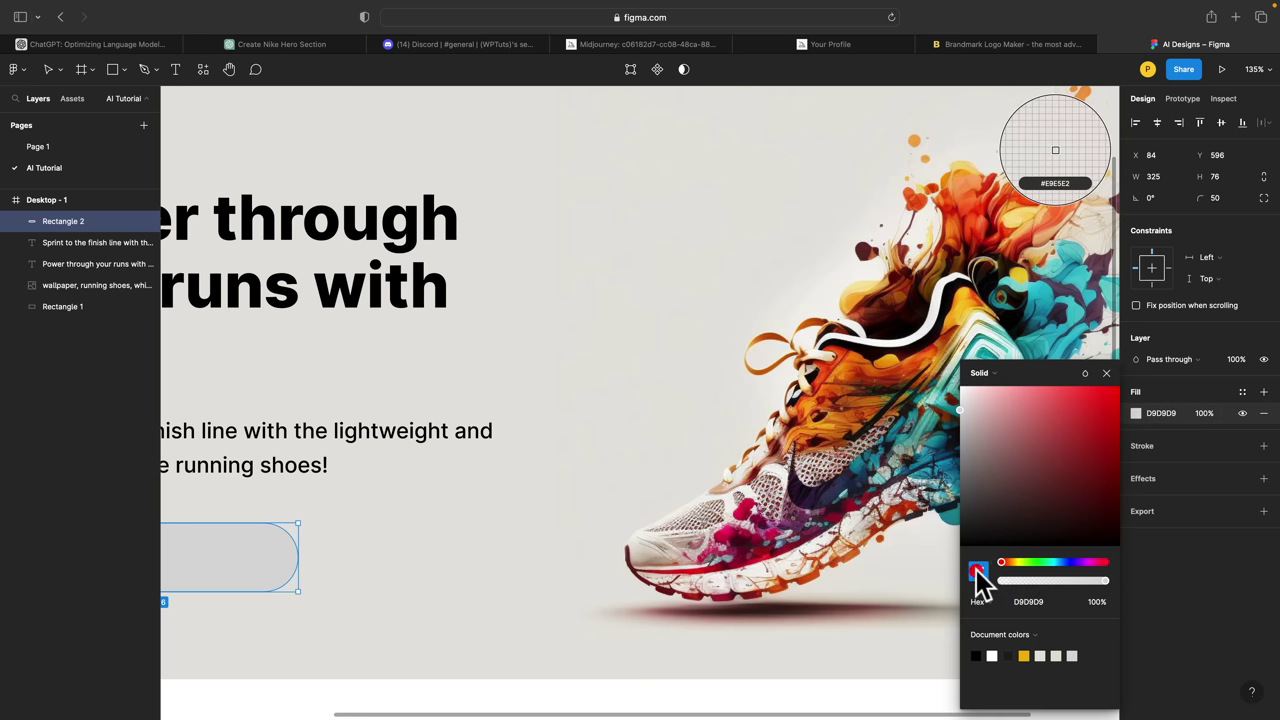
{"action": "left_click", "coordinate": [964, 213]}
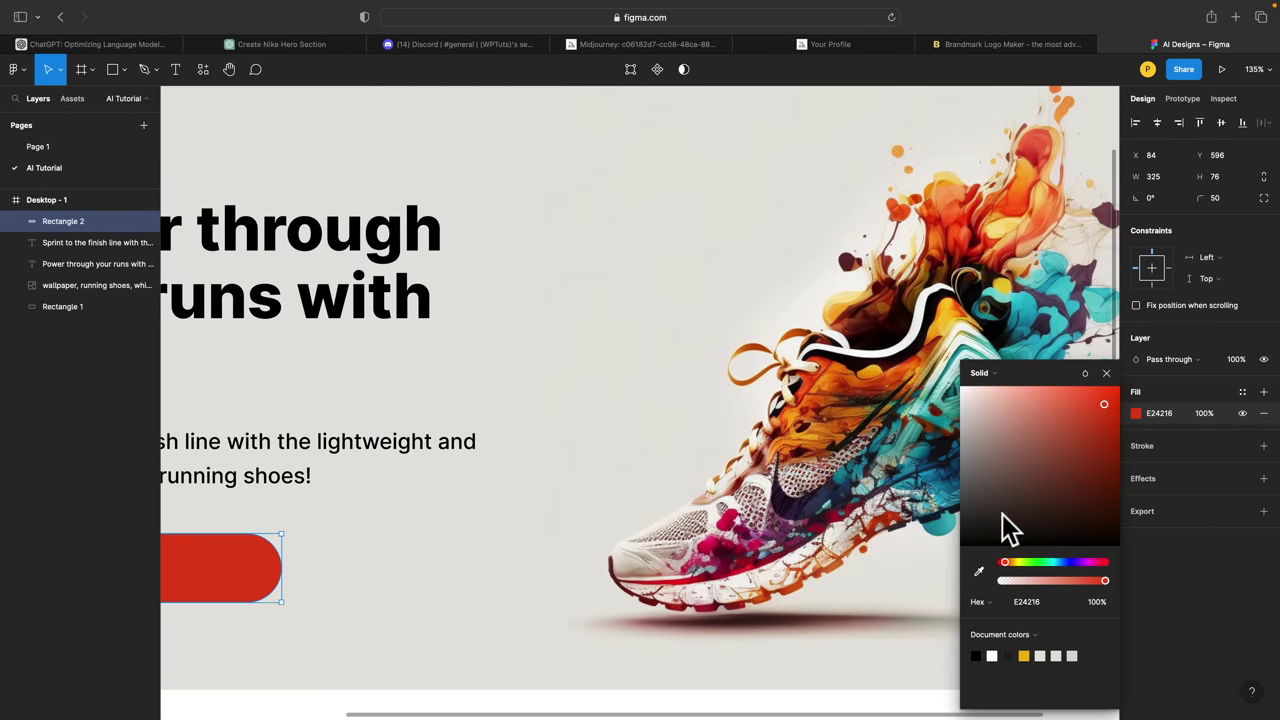
Step: Fill the rounded button rectangle with the turquoise 21BFD5 sampled from the shoe image and close the colour picker
{"action": "left_click", "coordinate": [978, 571]}
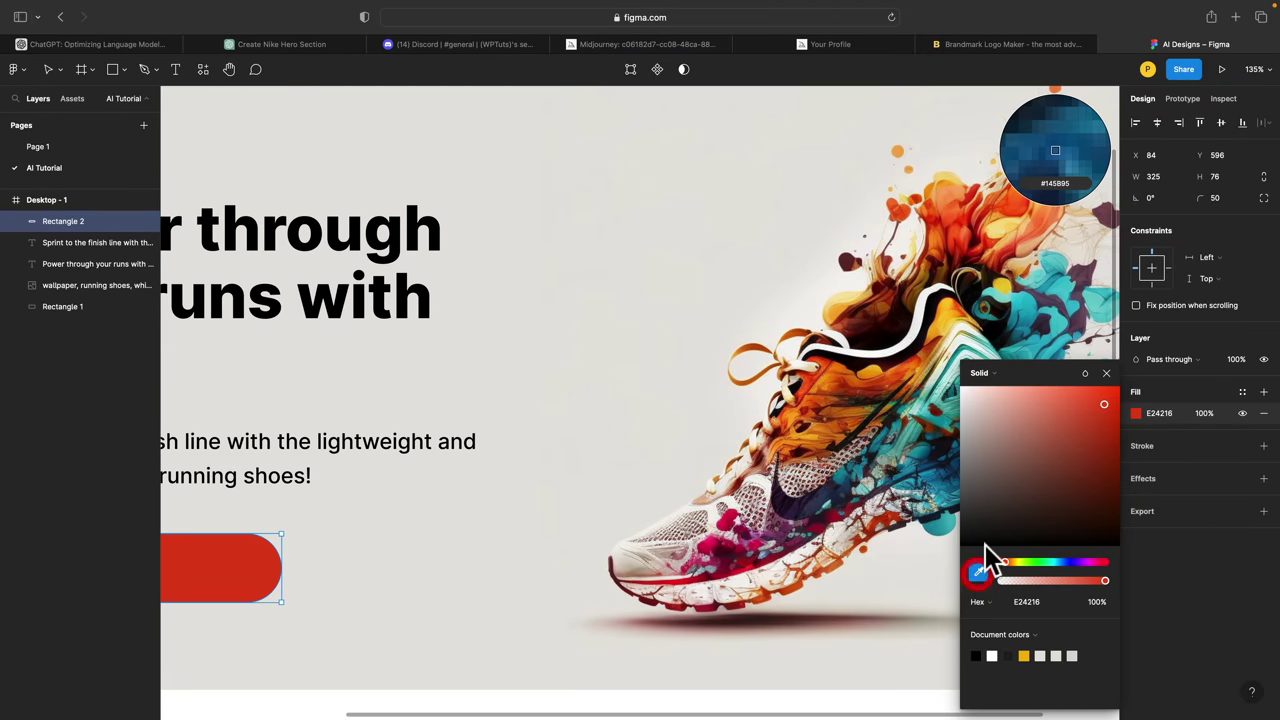
{"action": "left_click", "coordinate": [1035, 318]}
{"action": "scroll", "coordinate": [443, 557], "scroll_direction": "left", "scroll_amount": 8}
{"action": "scroll", "coordinate": [443, 557], "scroll_direction": "down", "scroll_amount": 2}
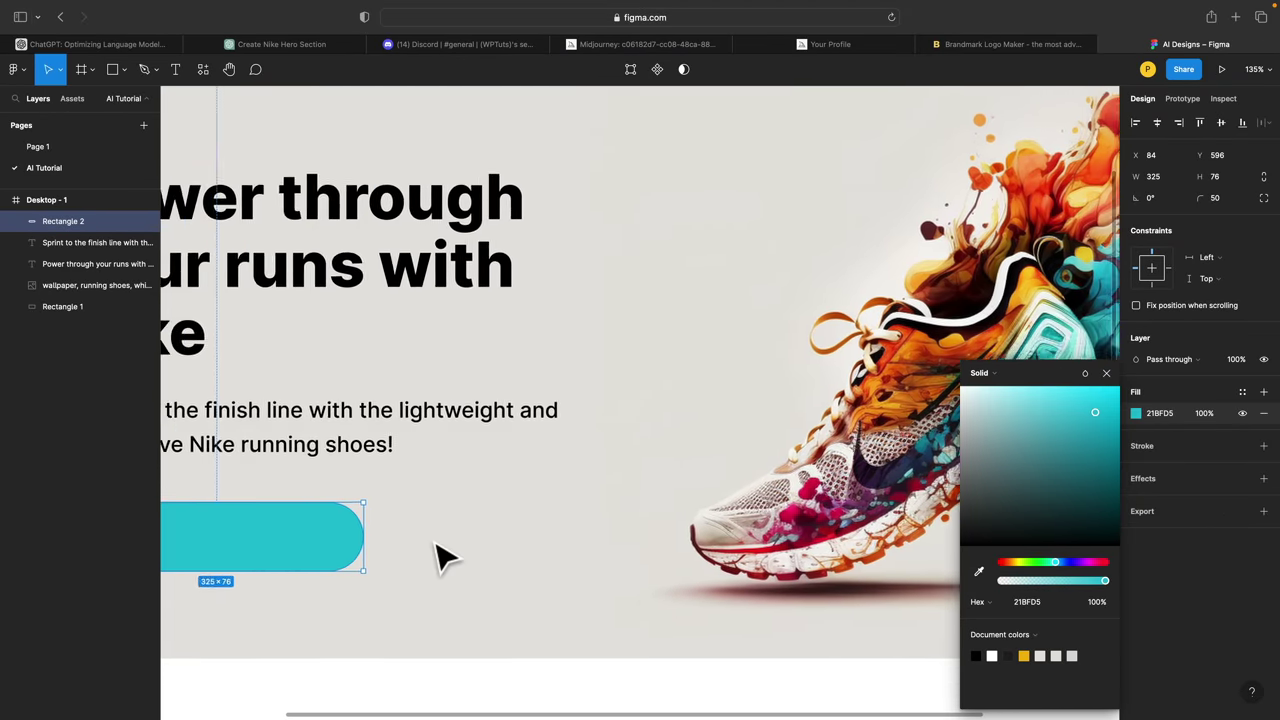
{"action": "scroll", "coordinate": [435, 543], "scroll_direction": "left", "scroll_amount": 3}
{"action": "left_click", "coordinate": [366, 654]}
{"action": "left_click", "coordinate": [408, 472]}
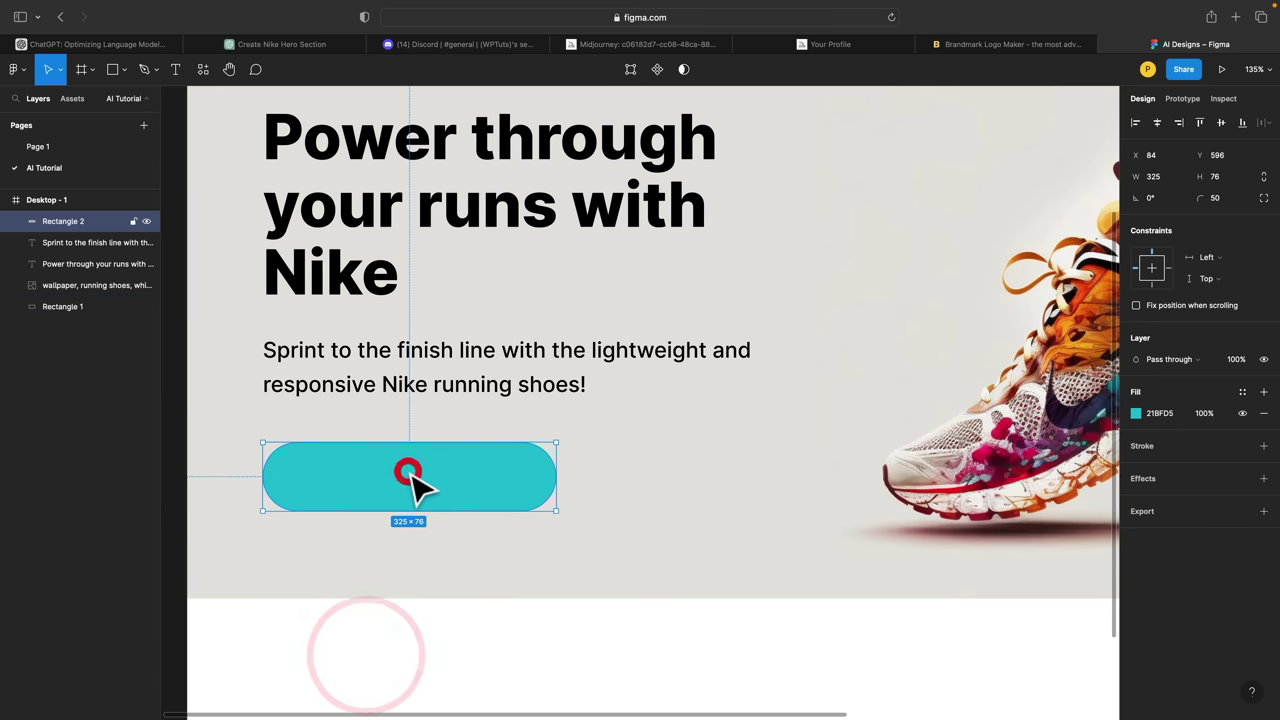
{"action": "left_click", "coordinate": [346, 597]}
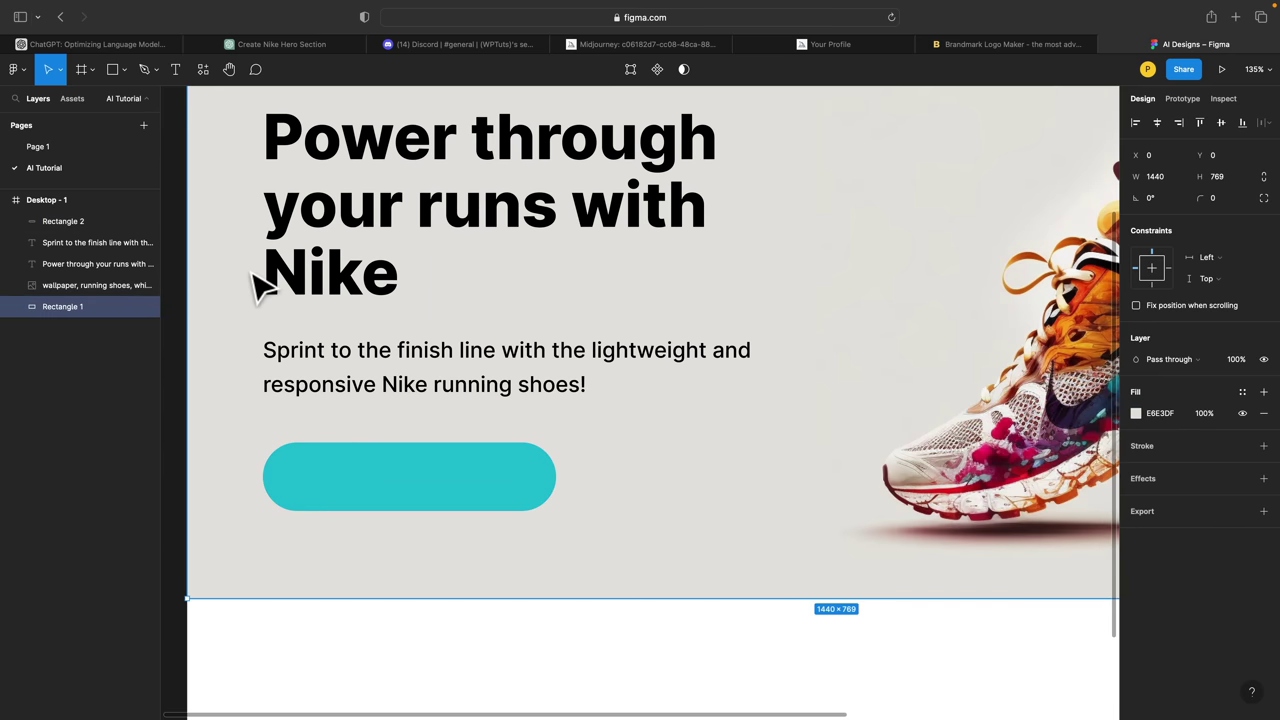
{"action": "left_click", "coordinate": [398, 349]}
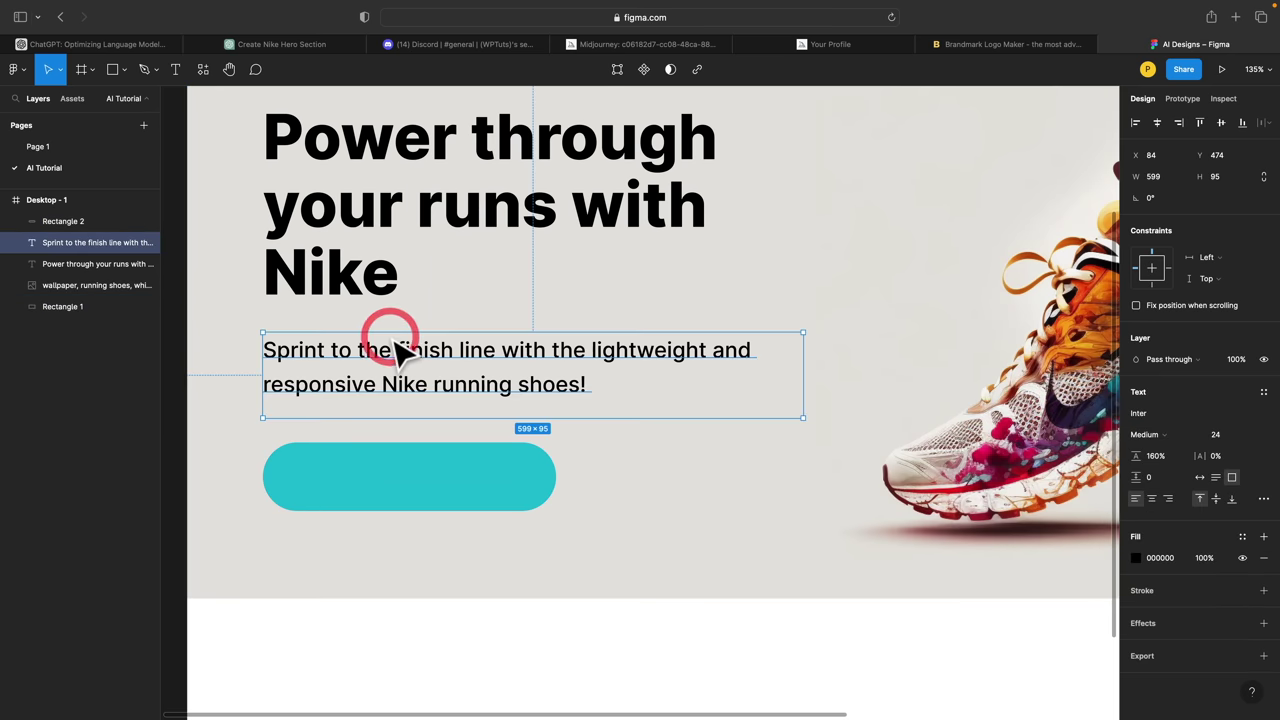
Step: Duplicate the subheading over the turquoise button, bring the copy in front of the button rectangle, and replace its text with "Shop Now!"
{"action": "left_click_drag", "start_coordinate": [398, 355], "coordinate": [444, 490]}
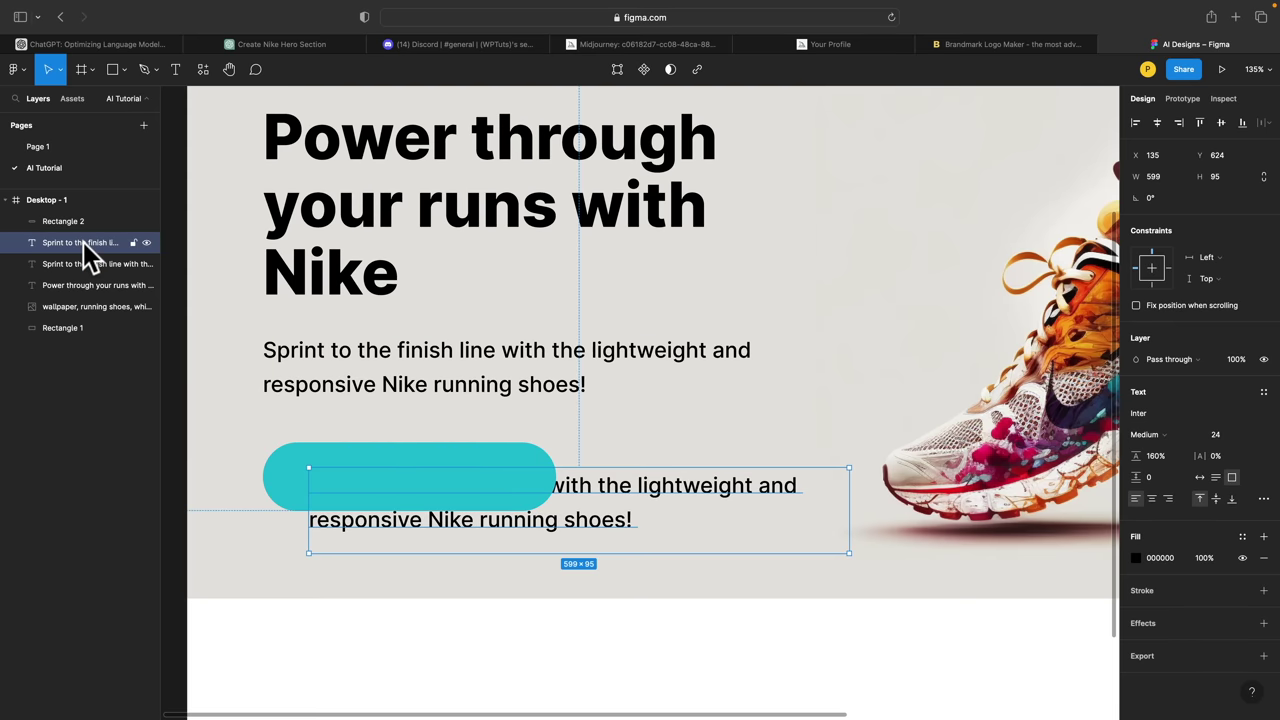
{"action": "left_click_drag", "start_coordinate": [84, 218], "coordinate": [86, 211]}
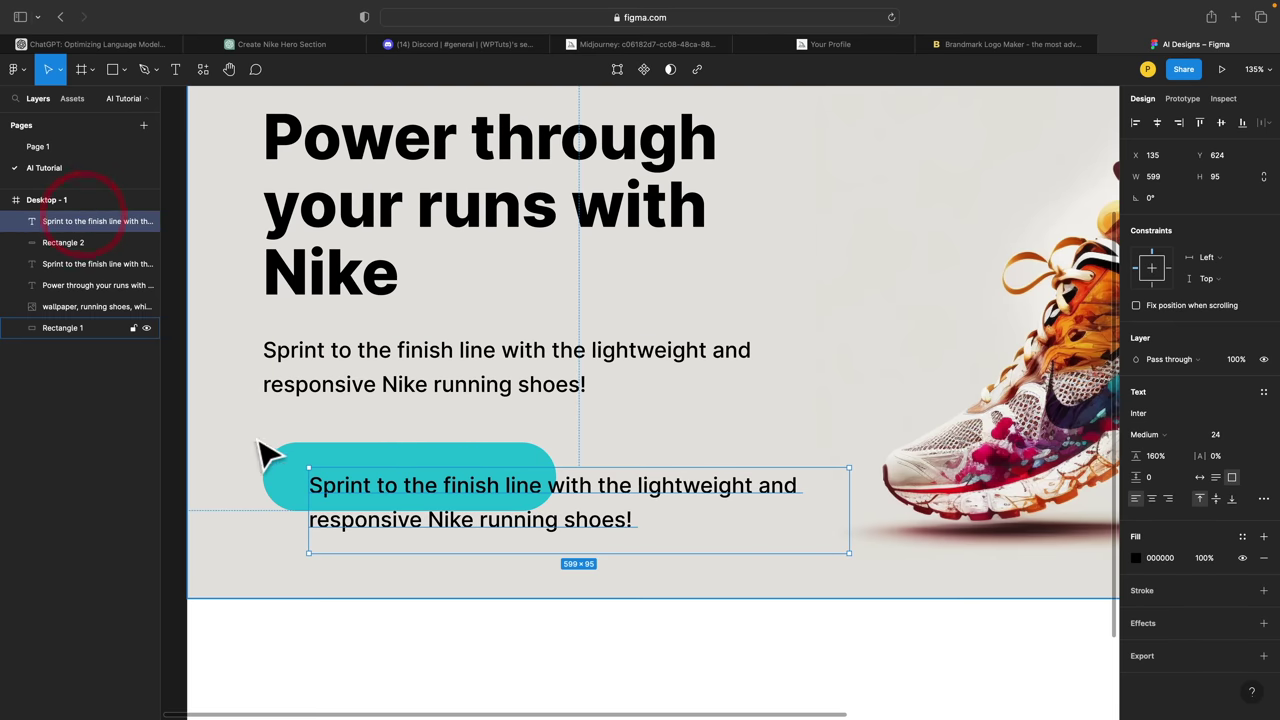
{"action": "double_click", "coordinate": [447, 519]}
{"action": "type", "text": "Shop Now!"}
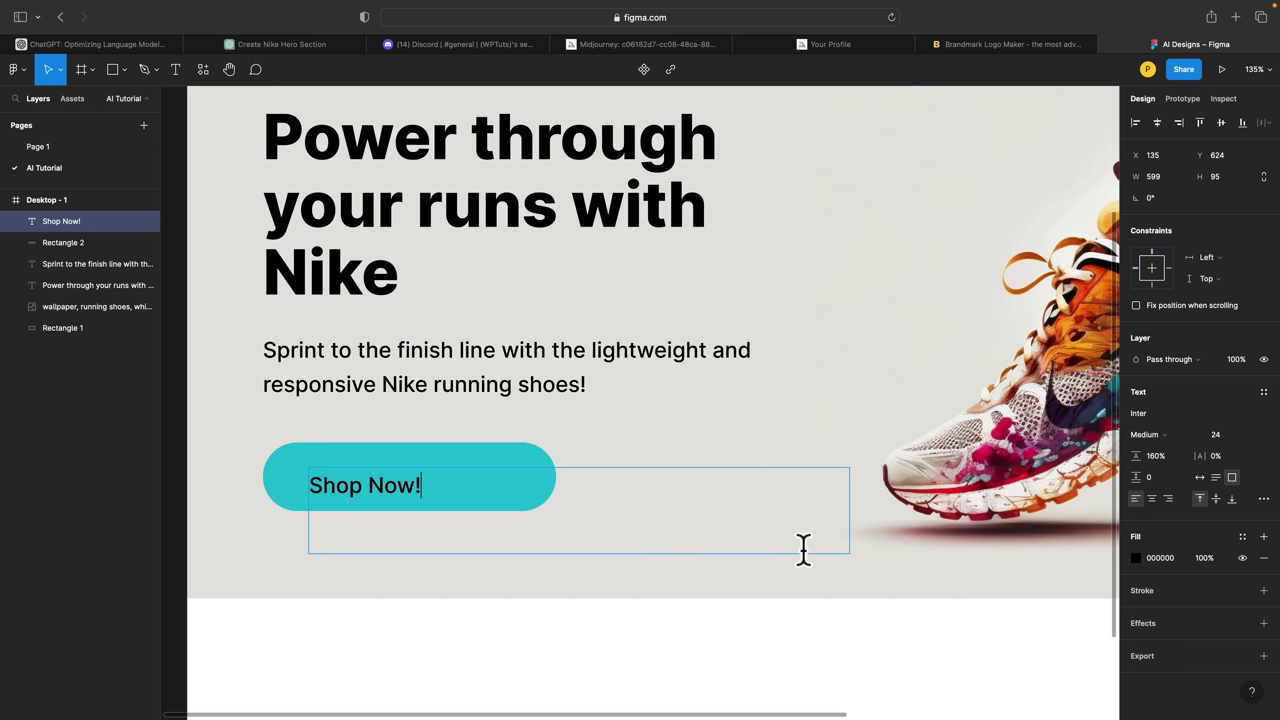
Step: Resize the "Shop Now!" text box to 201 × 41 inside the button and centre-align its text
{"action": "key", "text": "Escape"}
{"action": "left_click_drag", "start_coordinate": [414, 491], "coordinate": [808, 491]}
{"action": "key", "text": "ctrl+z"}
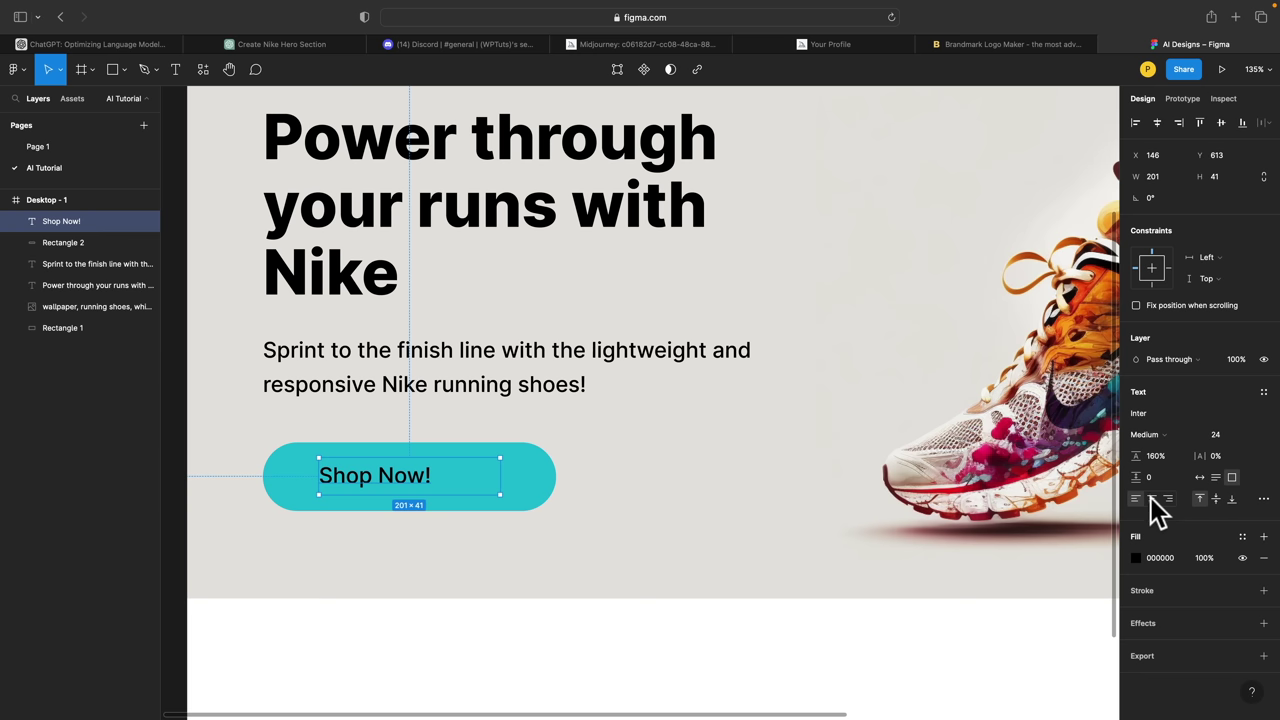
{"action": "left_click", "coordinate": [1151, 498]}
{"action": "left_click_drag", "start_coordinate": [433, 476], "coordinate": [425, 470]}
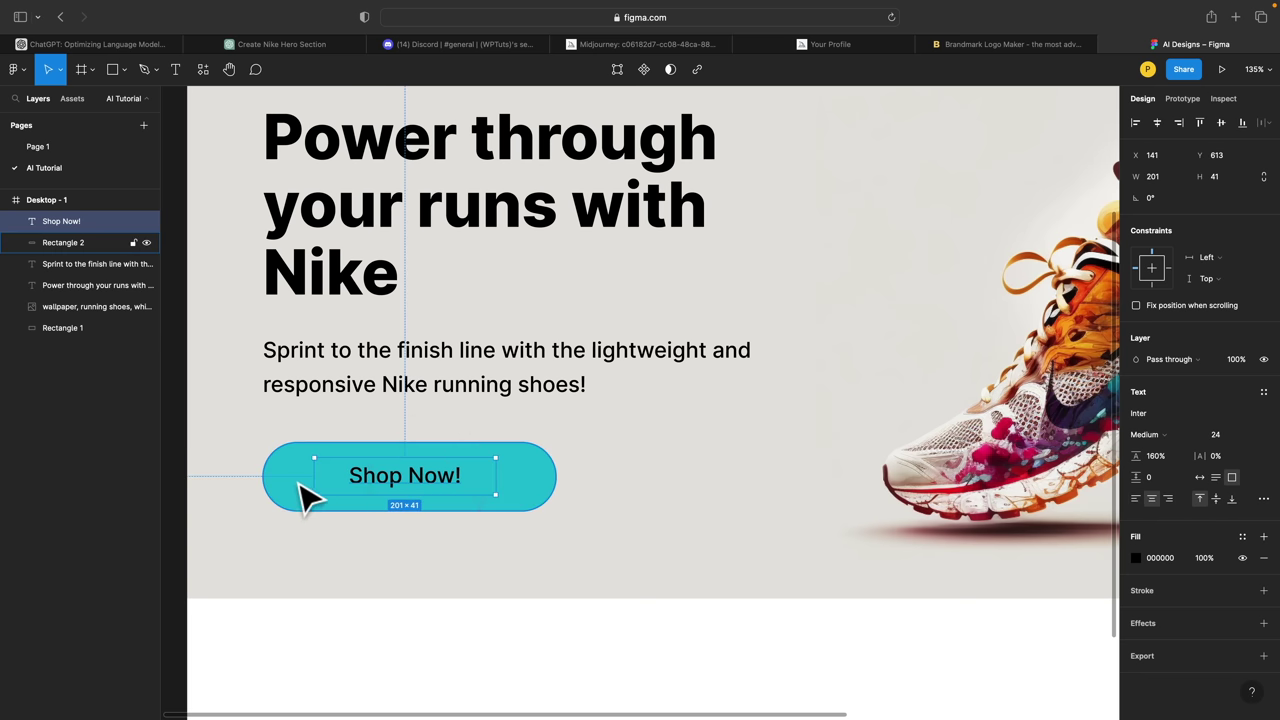
Step: Set the "Shop Now!" label's font size to 30 and its weight to Bold
{"action": "double_click", "coordinate": [365, 470]}
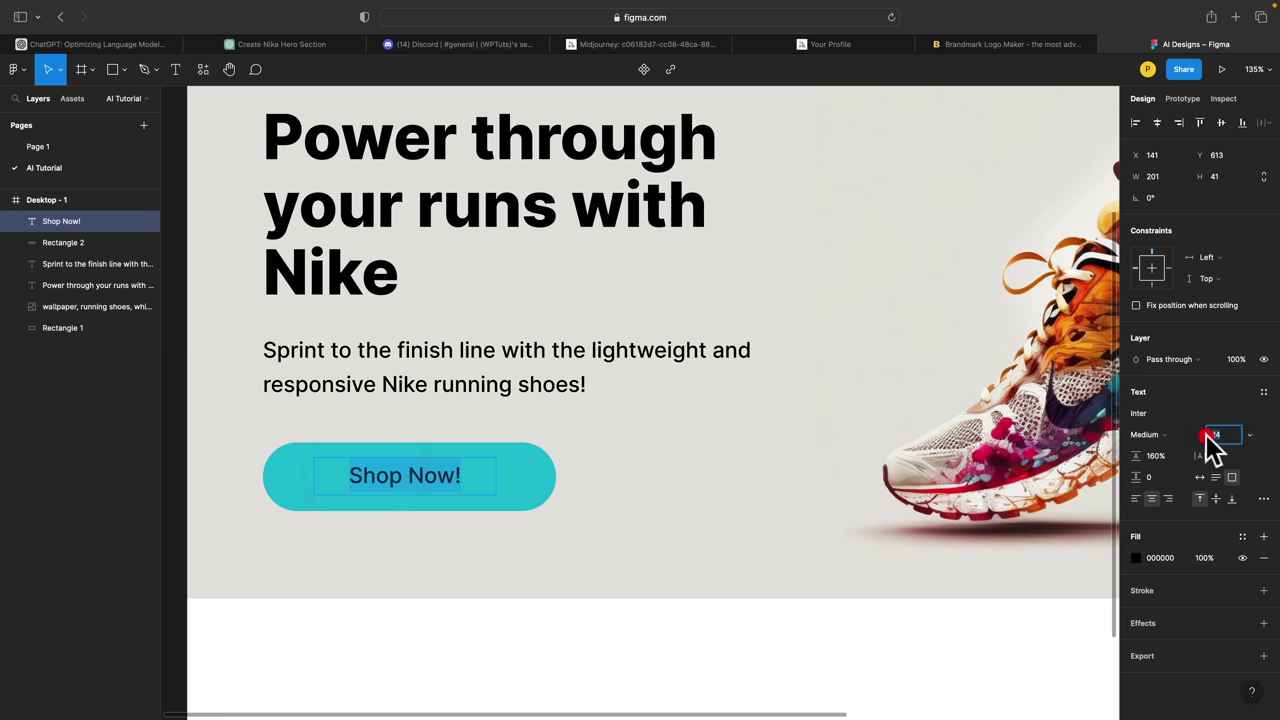
{"action": "type", "text": "30"}
{"action": "key", "text": "Return"}
{"action": "left_click", "coordinate": [1162, 432]}
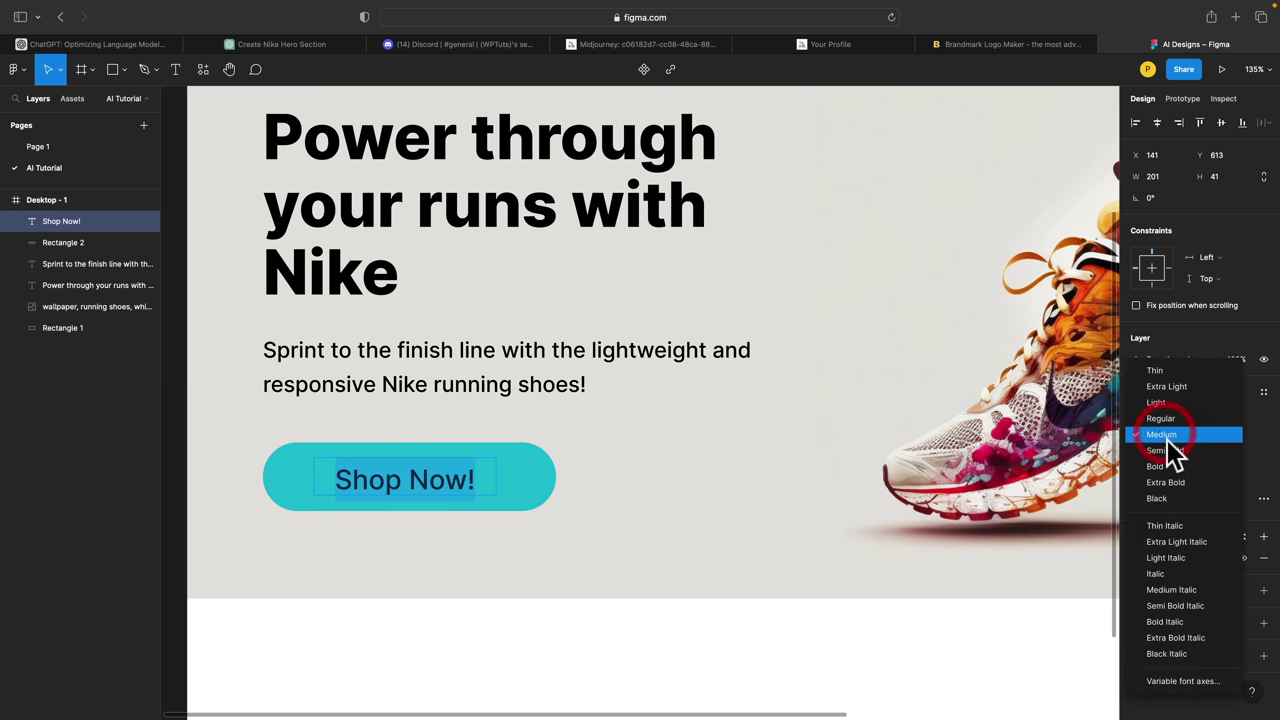
{"action": "left_click", "coordinate": [1170, 466]}
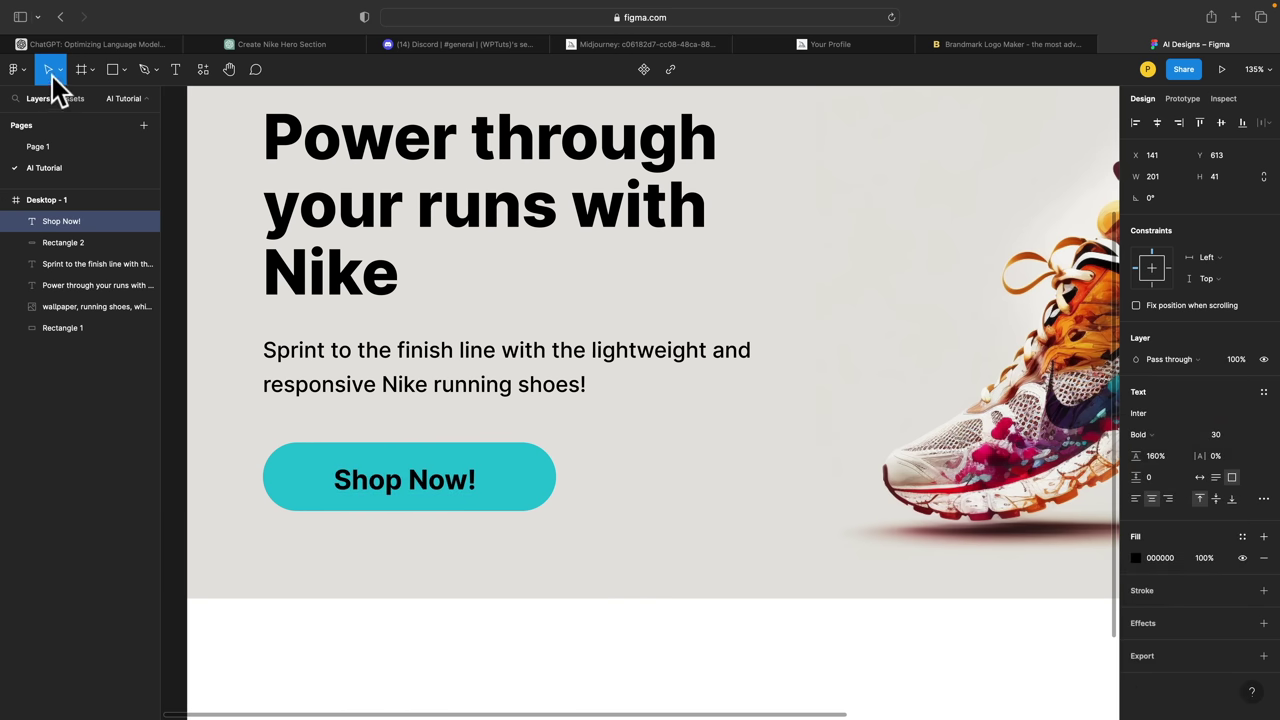
Step: Lock the shoe image and background rectangle, and group the "Shop Now!" label with its button rectangle
{"action": "left_click", "coordinate": [130, 322]}
{"action": "key", "text": "shift+1"}
{"action": "left_click_drag", "start_coordinate": [241, 303], "coordinate": [623, 600]}
{"action": "left_click", "coordinate": [476, 665]}
{"action": "left_click_drag", "start_coordinate": [282, 510], "coordinate": [497, 574]}
{"action": "key", "text": "super+g"}
Step: Left-align the headline, subheading and button group, and distribute the vertical spacing between them evenly
{"action": "left_click_drag", "start_coordinate": [288, 316], "coordinate": [618, 596]}
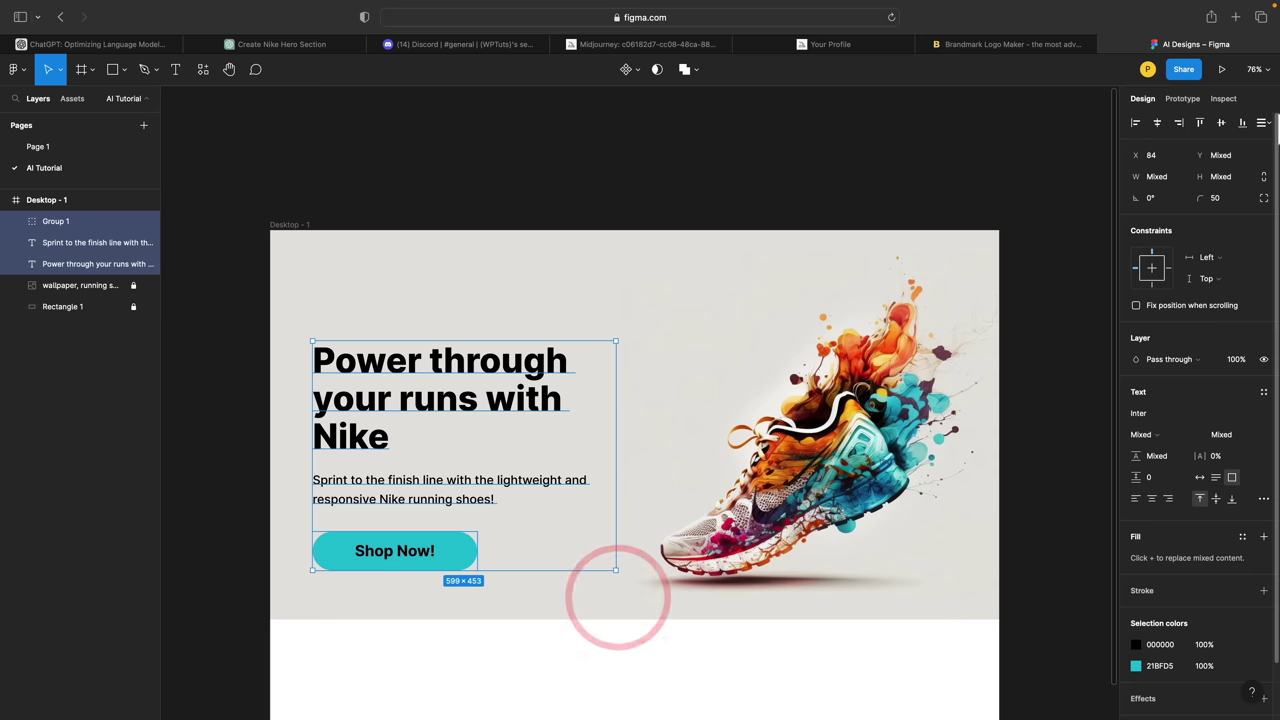
{"action": "left_click", "coordinate": [1139, 118]}
{"action": "left_click", "coordinate": [1262, 122]}
{"action": "left_click", "coordinate": [1203, 150]}
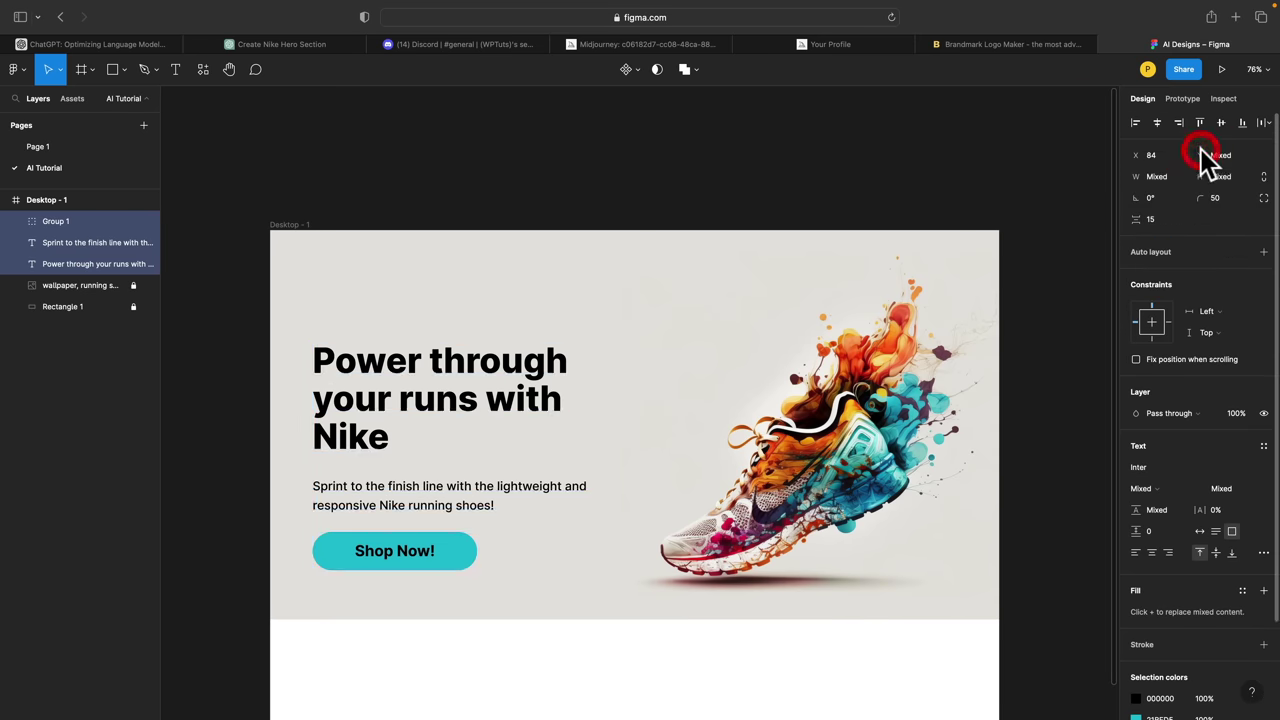